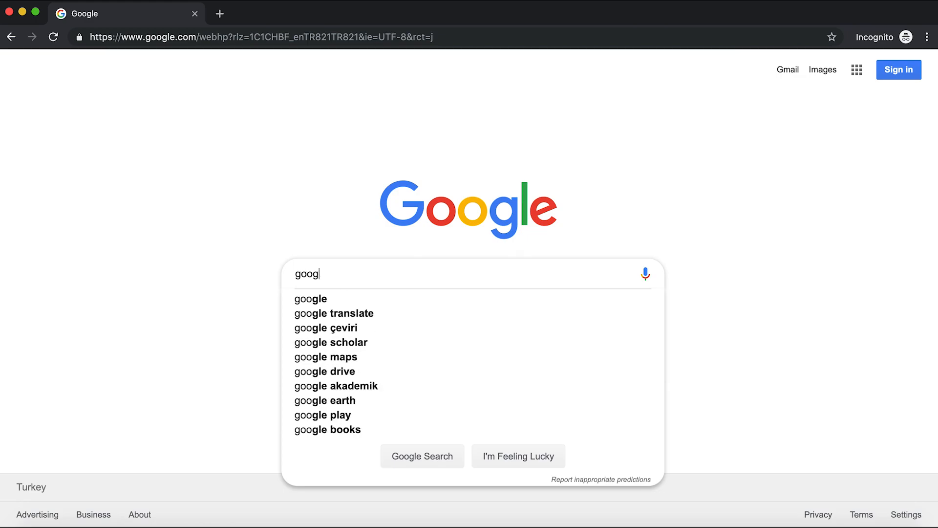
# Search Google for 'google scholar'.
pyautogui.write('holar')
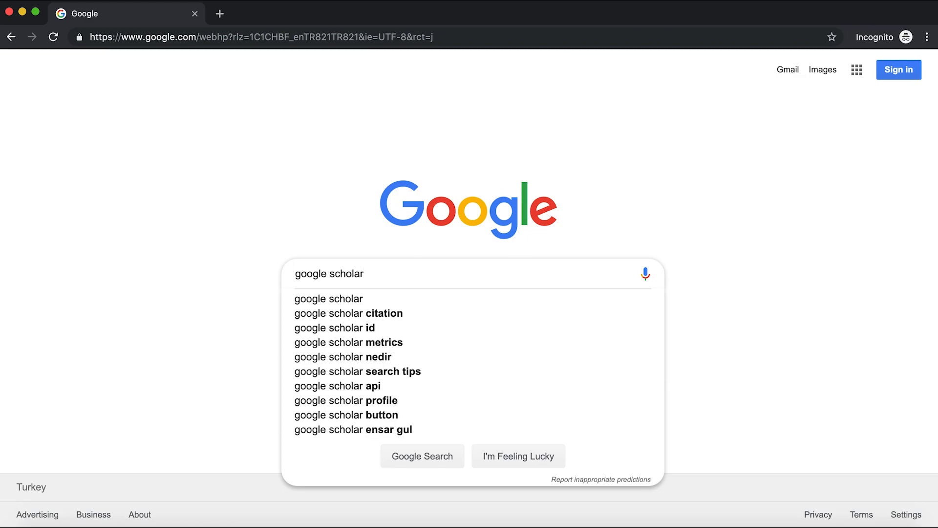
pyautogui.press('Return')
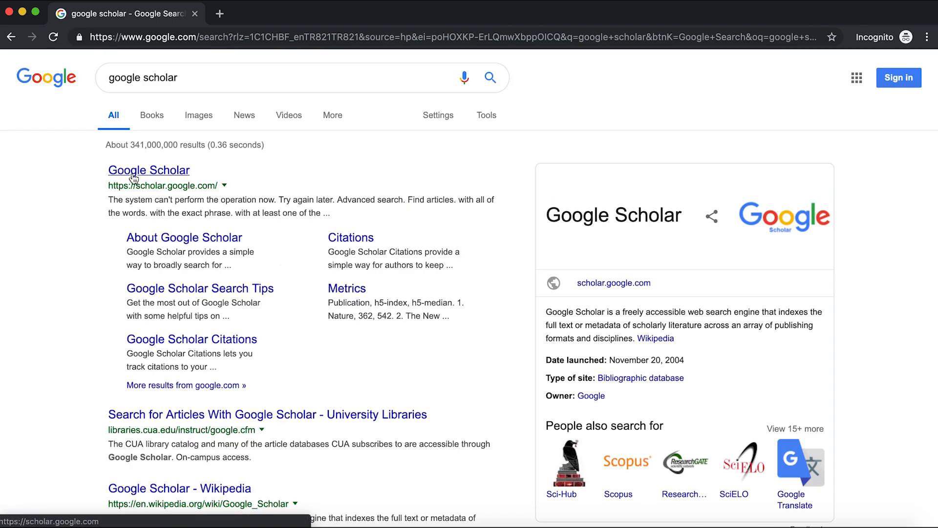
# Go to the Google Scholar site from the results and start signing in.
pyautogui.click(133, 176)
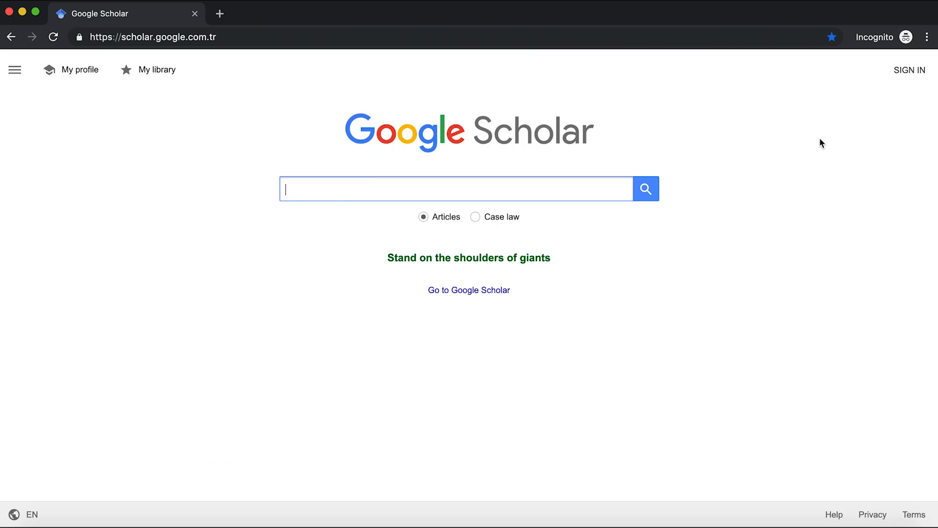
pyautogui.click(907, 78)
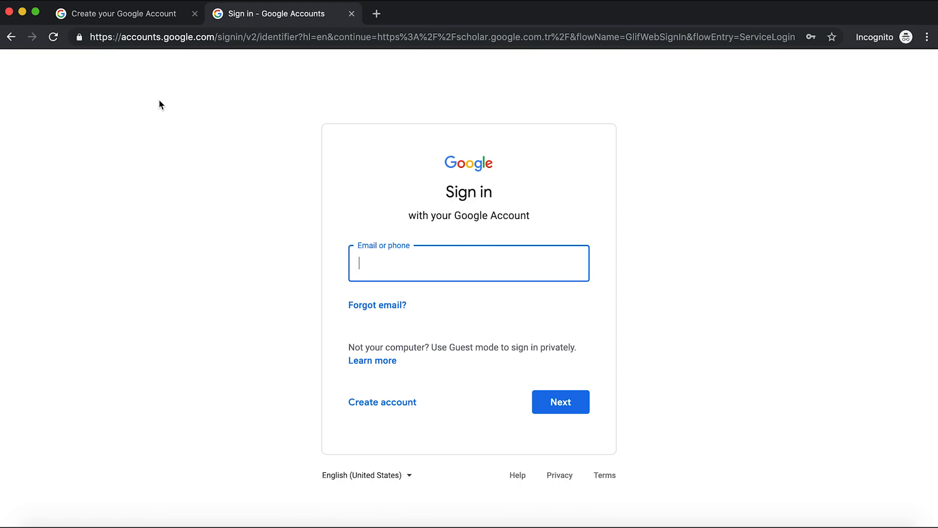
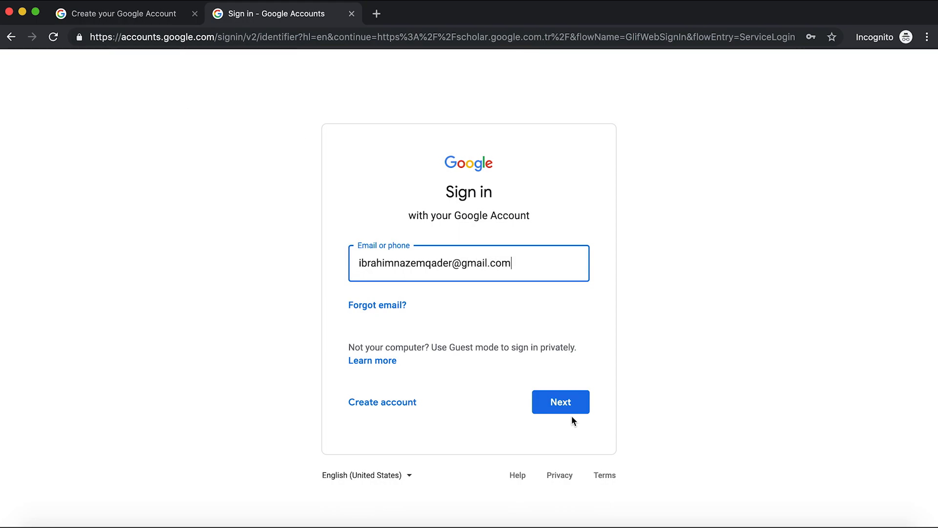
# Sign in with the account's e-mail address and password.
pyautogui.click(562, 409)
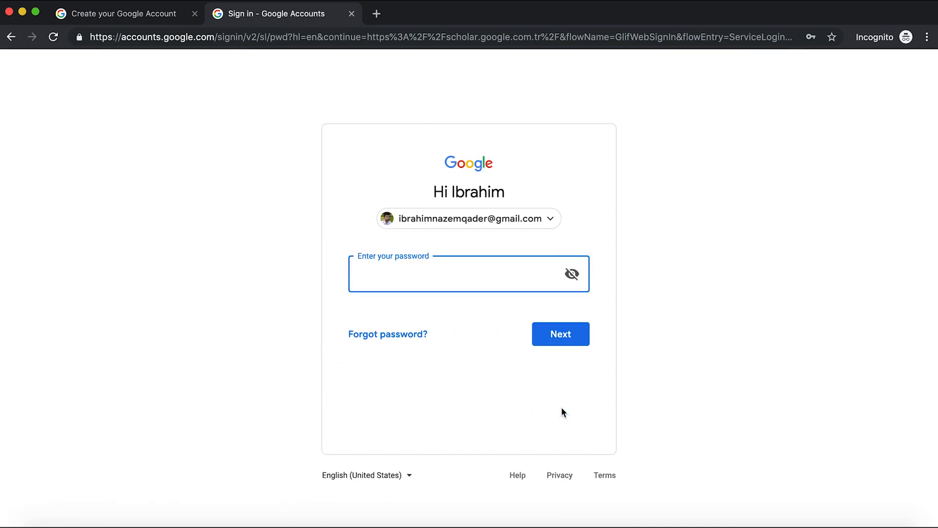
pyautogui.write('••••••••')
pyautogui.press('Return')
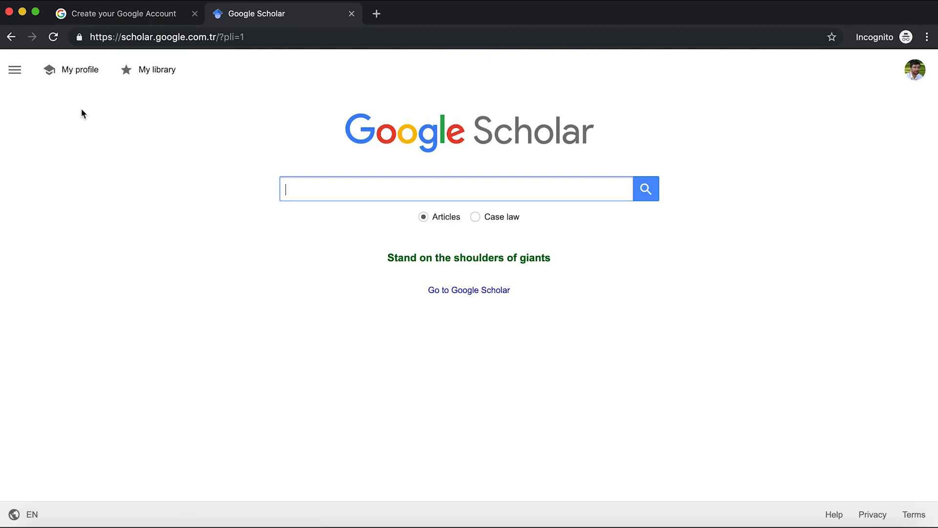
# Start a new Scholar profile from My profile and place the cursor in Affiliation.
pyautogui.click(76, 72)
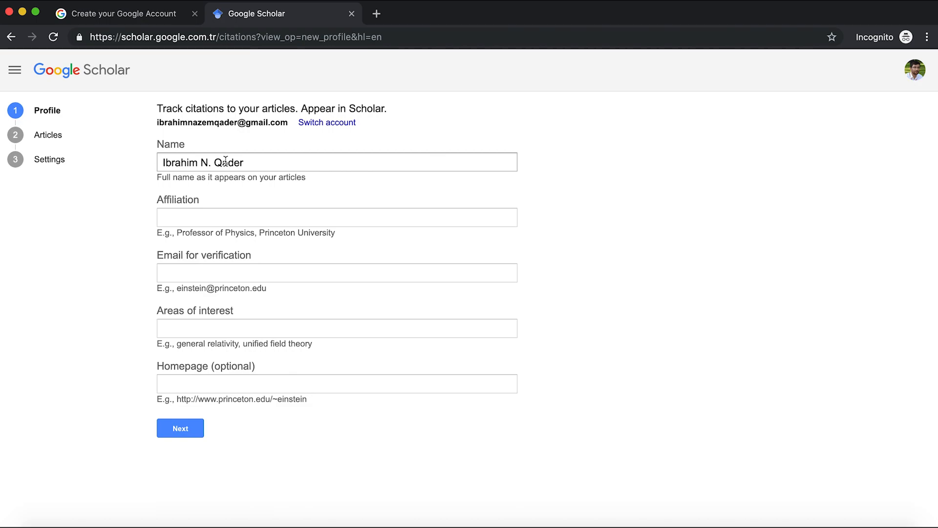
pyautogui.click(184, 215)
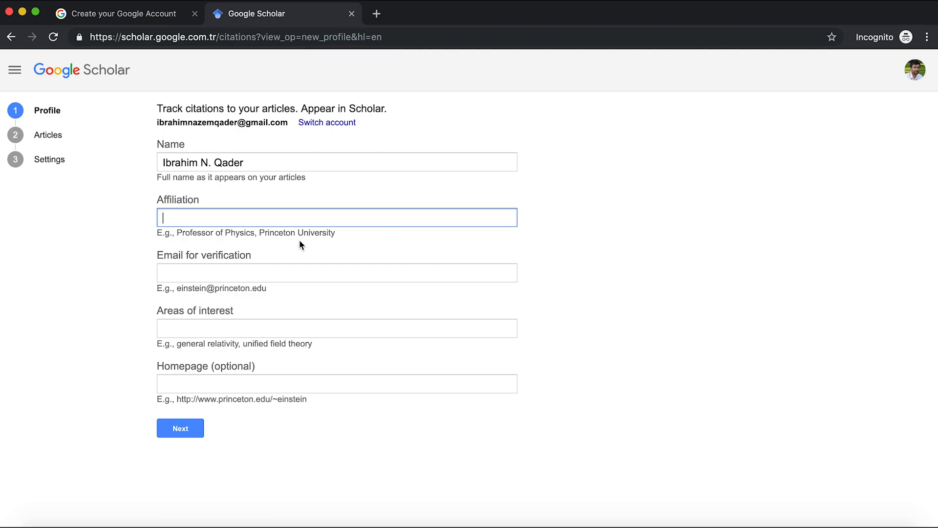
# Enter the affiliation 'Lecturer in Physics, University of Raparin,' and continue to the Articles step.
pyautogui.write('Lecturer in Physics,')
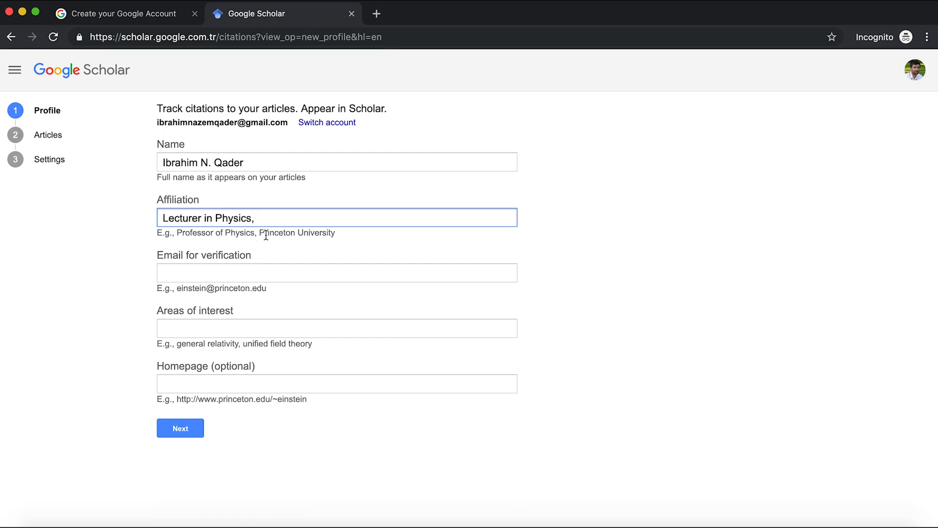
pyautogui.write('University of Raparin,')
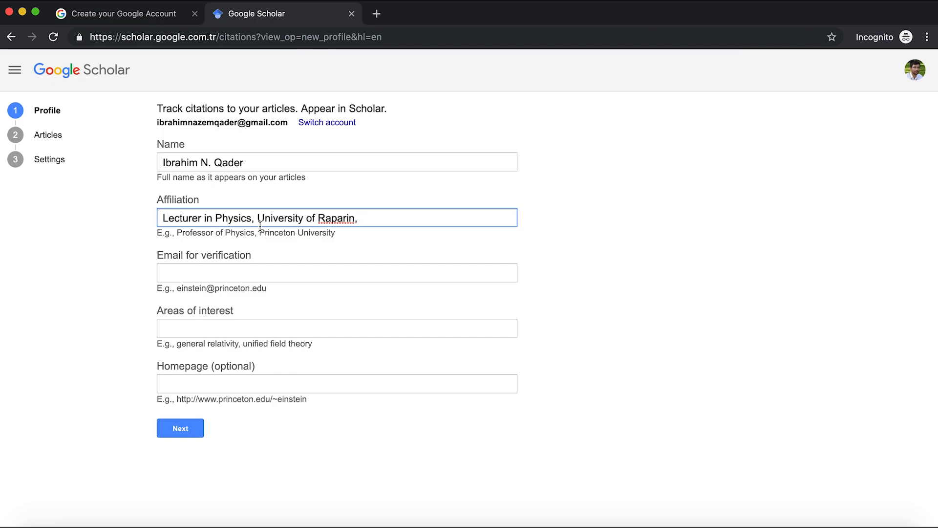
pyautogui.click(194, 276)
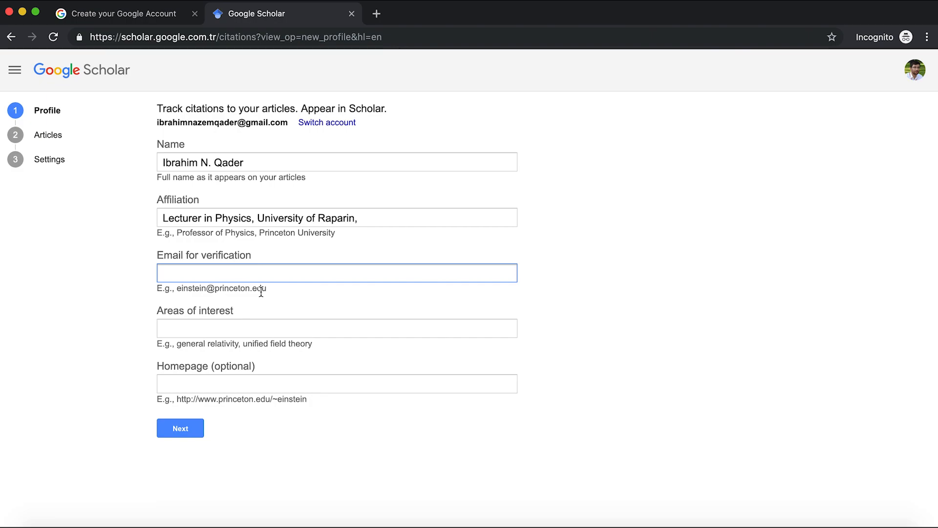
pyautogui.press('Tab')
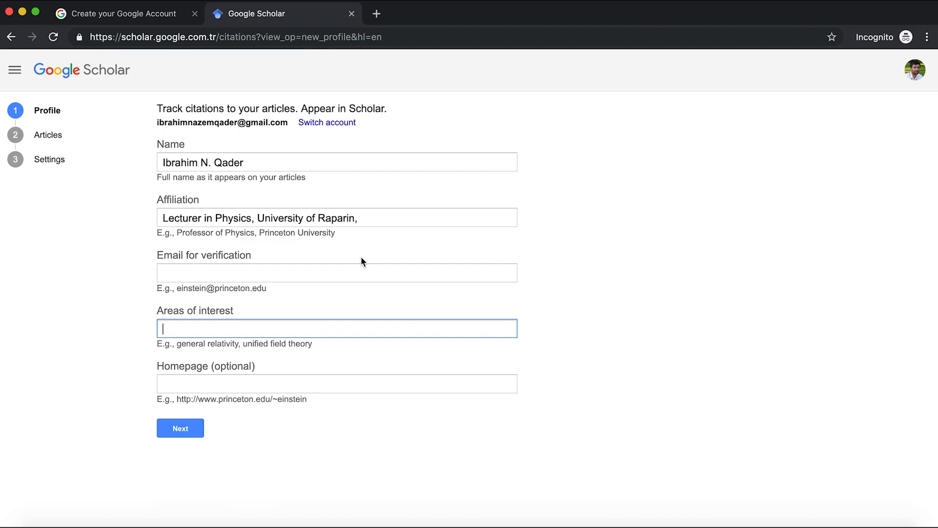
pyautogui.click(195, 435)
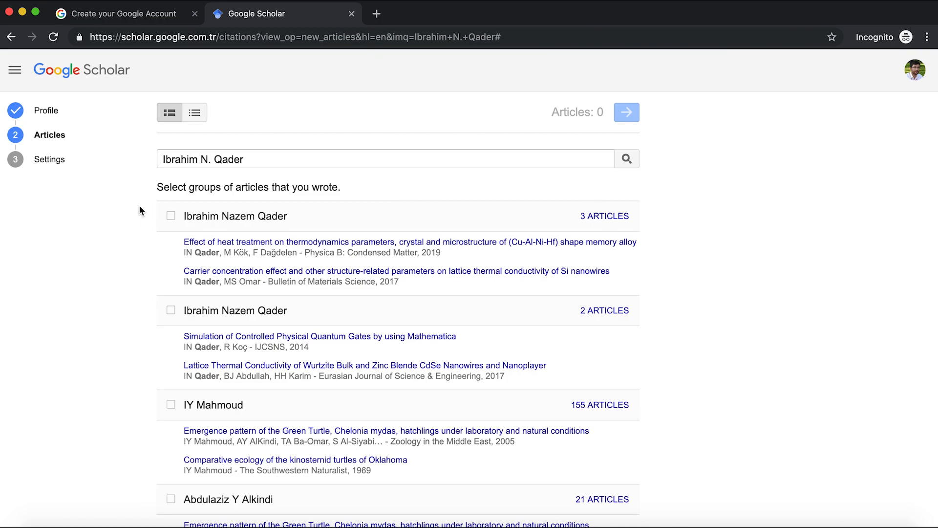
# Claim both author article groups, five articles in total, and proceed to Settings.
pyautogui.click(171, 217)
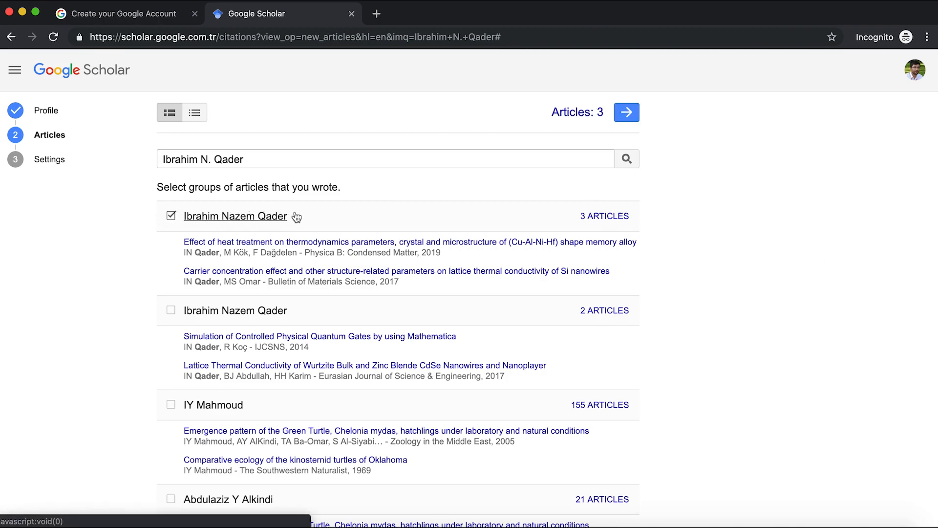
pyautogui.click(171, 310)
pyautogui.scroll(-4, 105, 320)
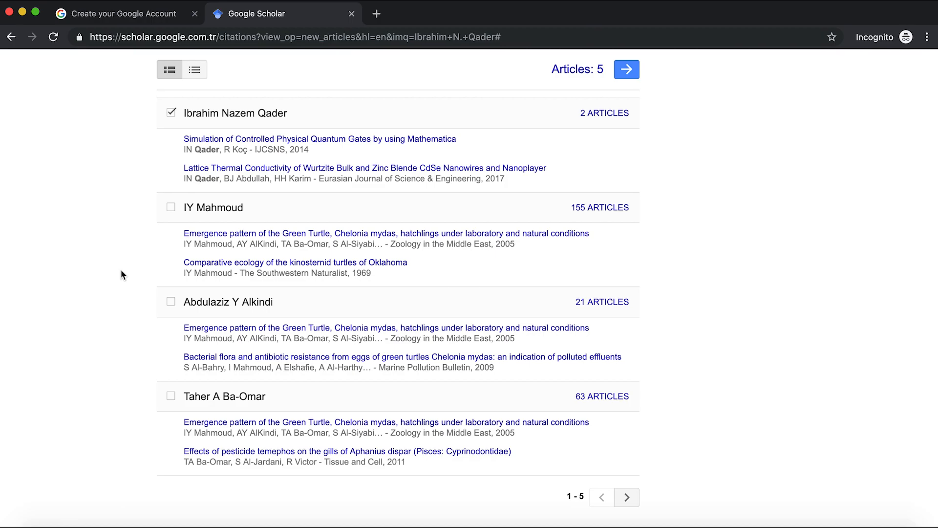
pyautogui.scroll(4, 648, 157)
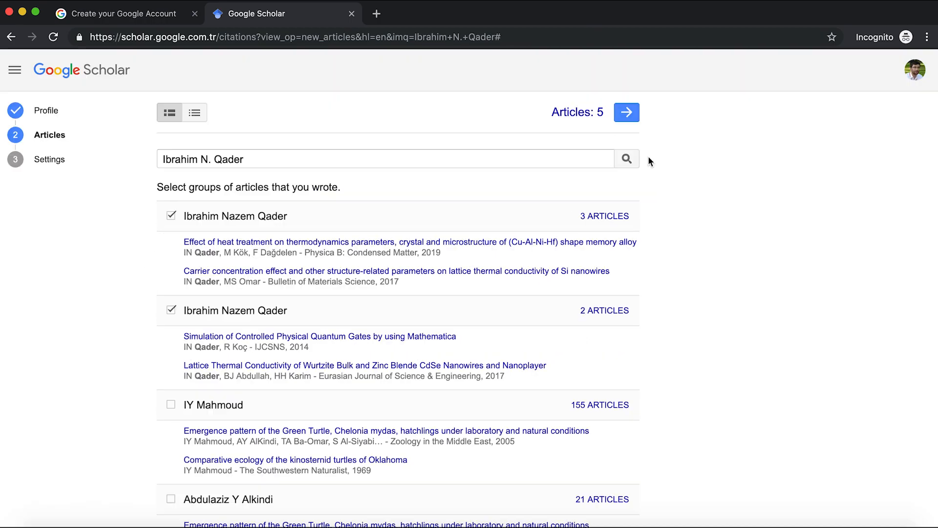
pyautogui.click(627, 115)
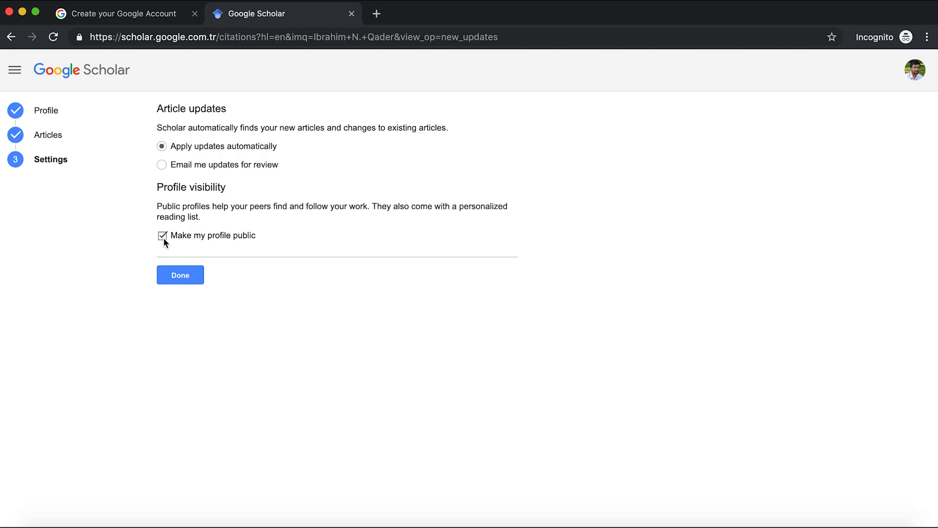
# Finish setup and review the five articles listed on the new profile.
pyautogui.click(179, 277)
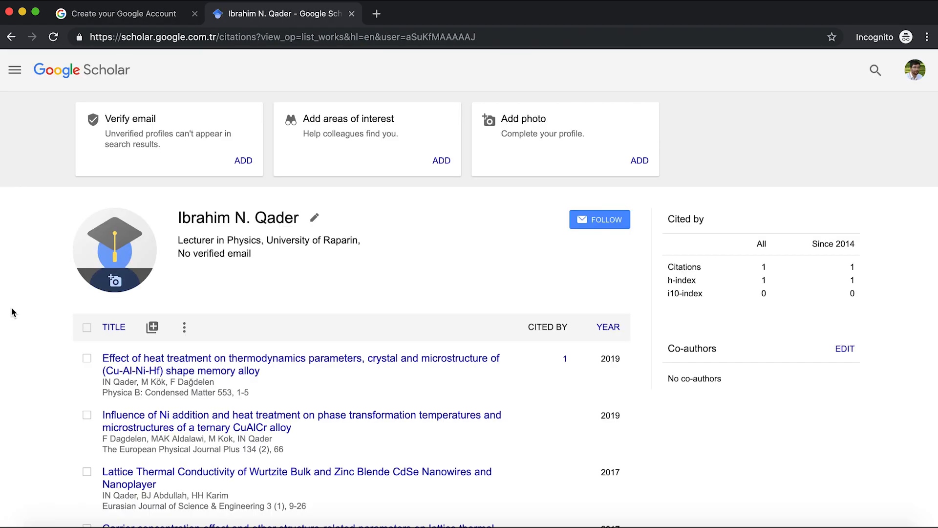
pyautogui.scroll(-3, 12, 311)
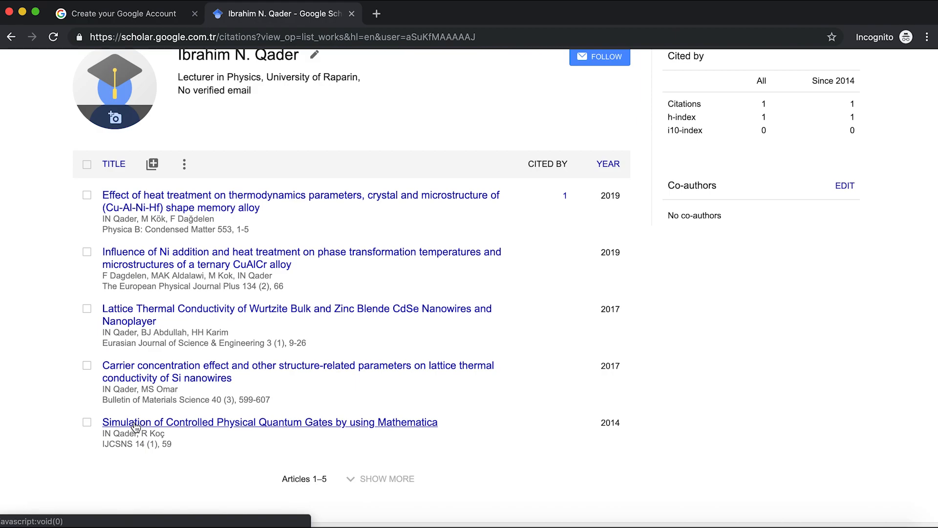
pyautogui.click(86, 423)
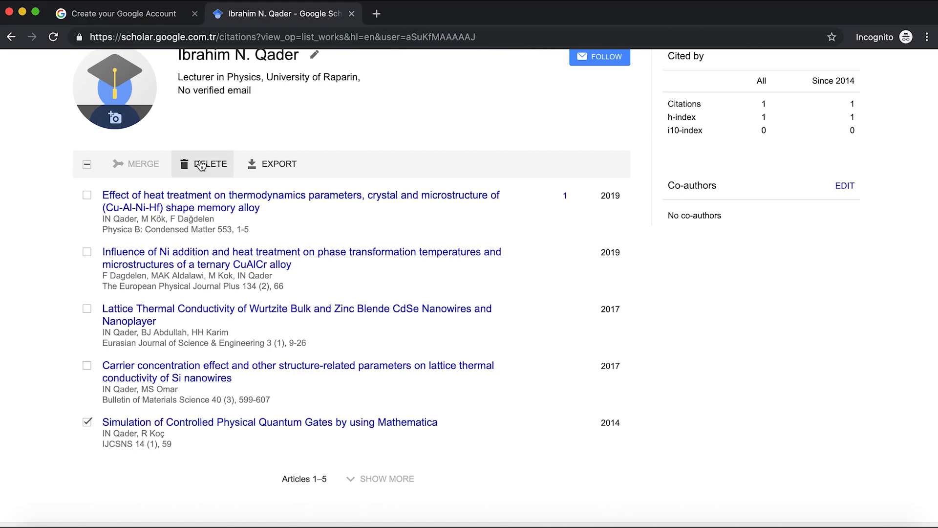
pyautogui.click(87, 423)
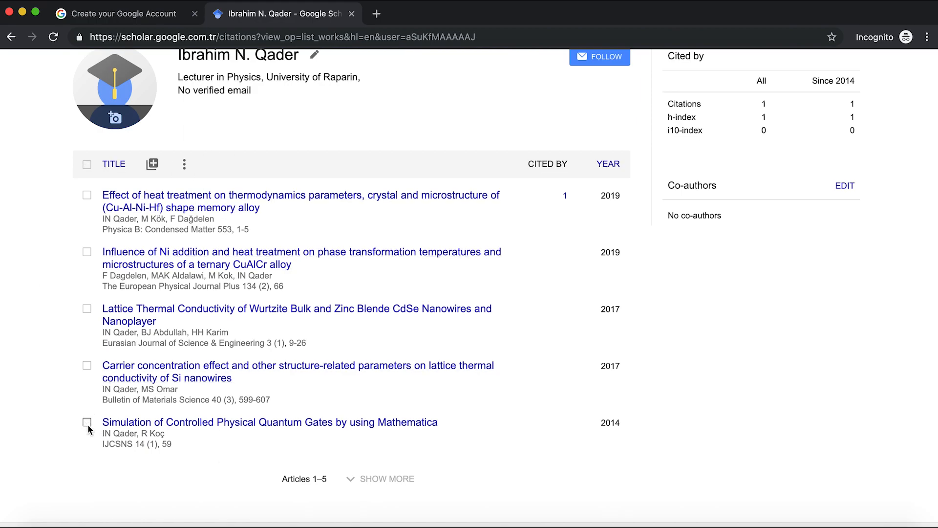
pyautogui.scroll(5, 892, 334)
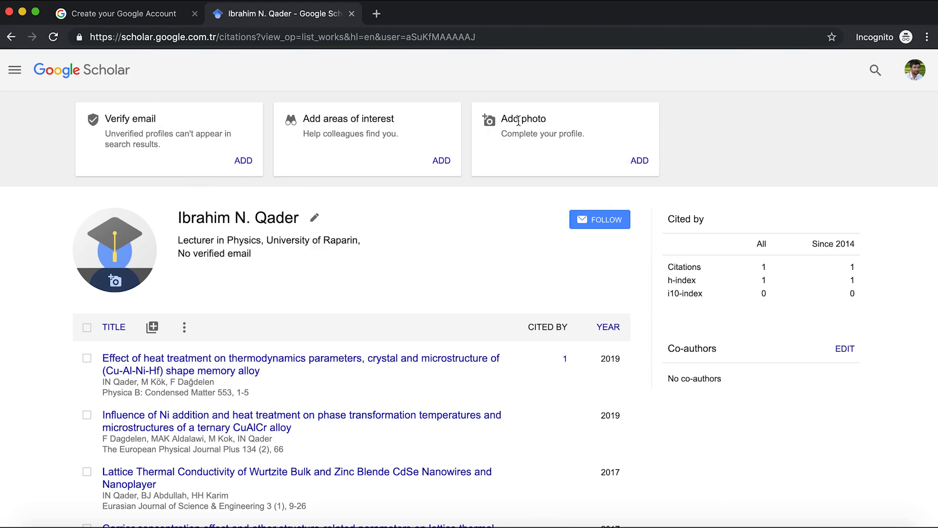
# Add interests 'Shape Memory alloy, Nano science' and enter the university verification e-mail.
pyautogui.click(640, 169)
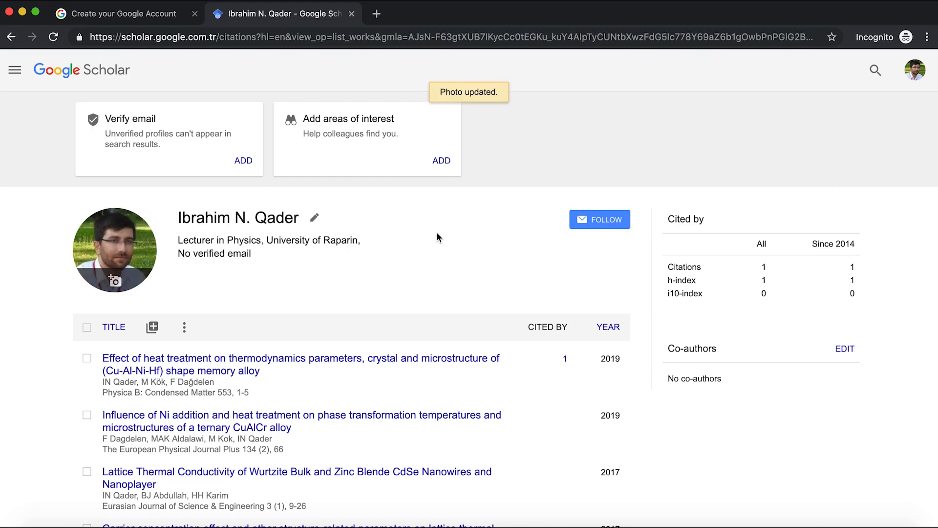
pyautogui.click(442, 162)
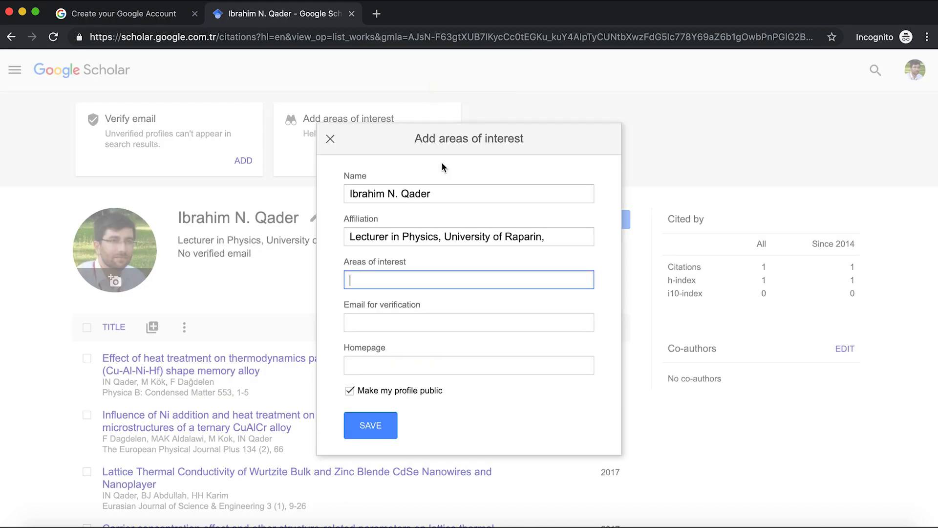
pyautogui.write('Shape Memory alloy')
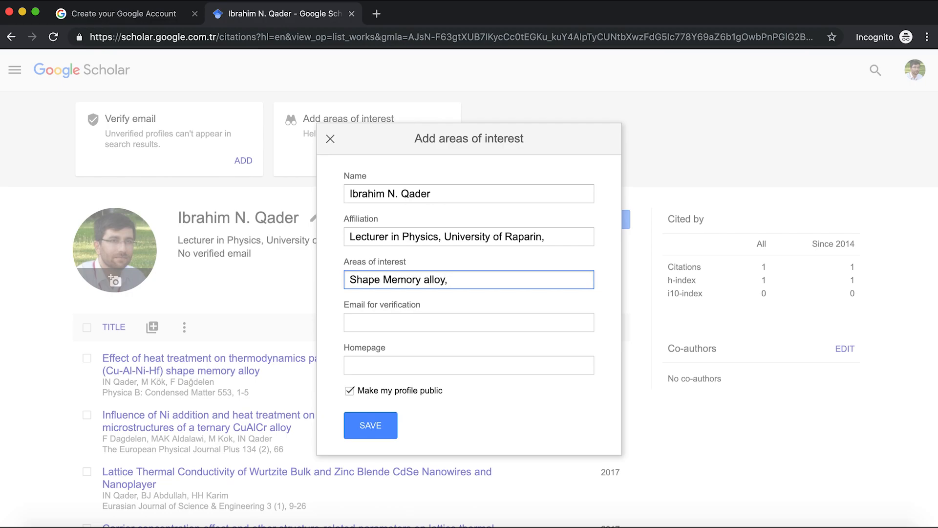
pyautogui.write(', Nano science')
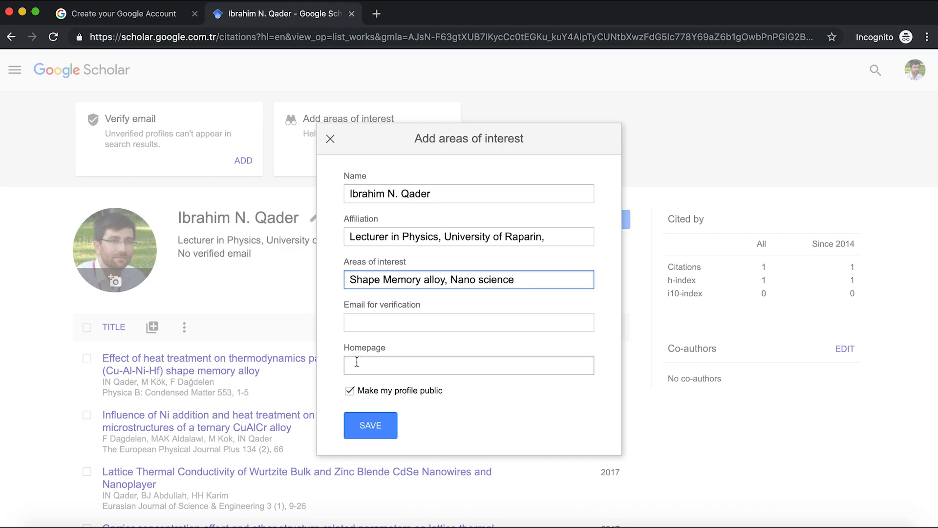
pyautogui.press('Tab')
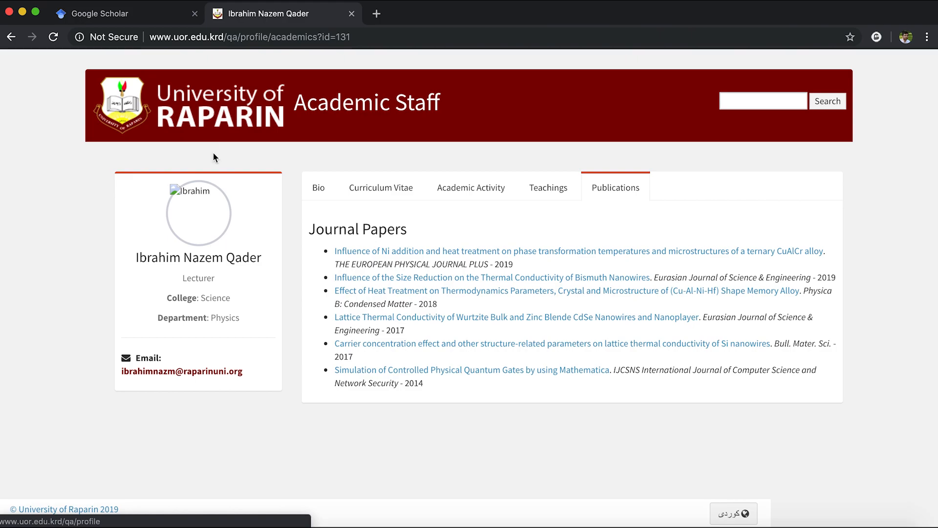
# Copy the university staff page address and return to the Scholar profile's Homepage field.
pyautogui.click(276, 39)
pyautogui.press('super+c')
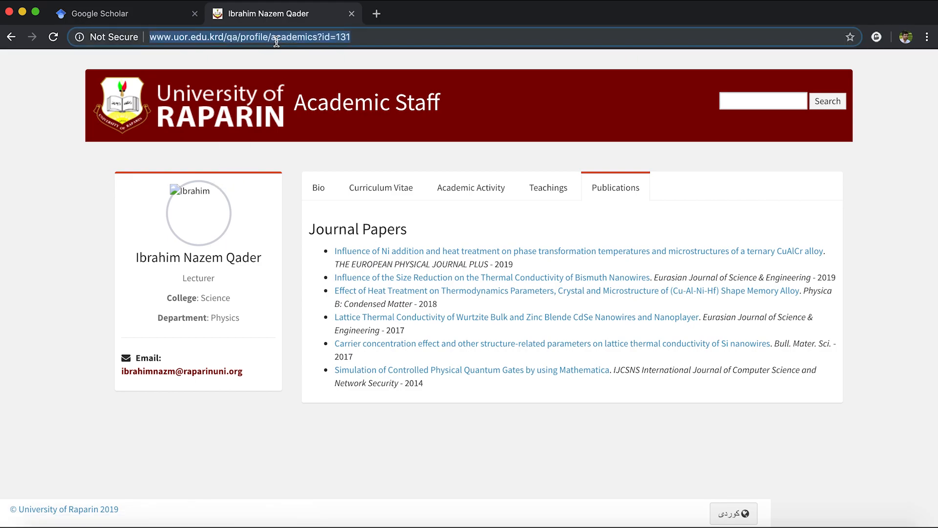
pyautogui.hotkey('ctrl', 'Up')
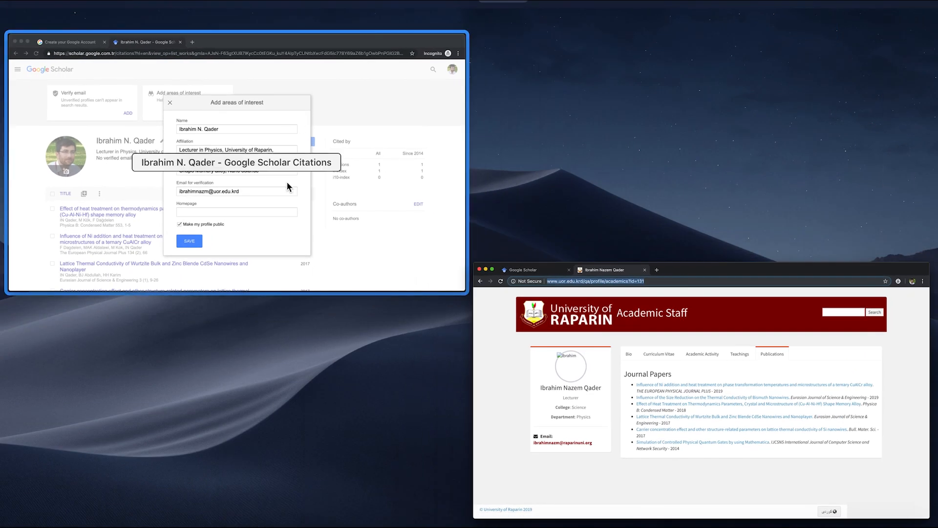
pyautogui.click(286, 182)
pyautogui.click(376, 367)
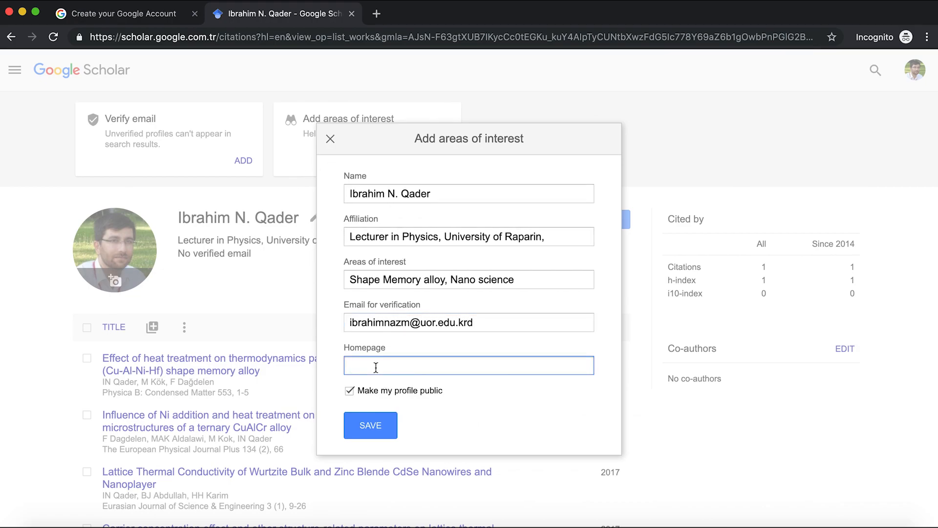
# Paste the staff page address as the profile homepage and save the details.
pyautogui.press('super+v')
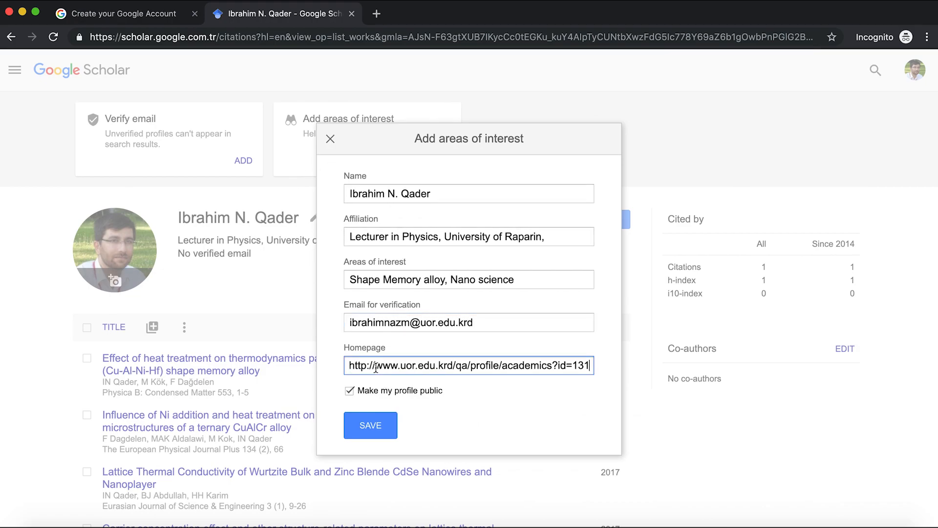
pyautogui.click(371, 432)
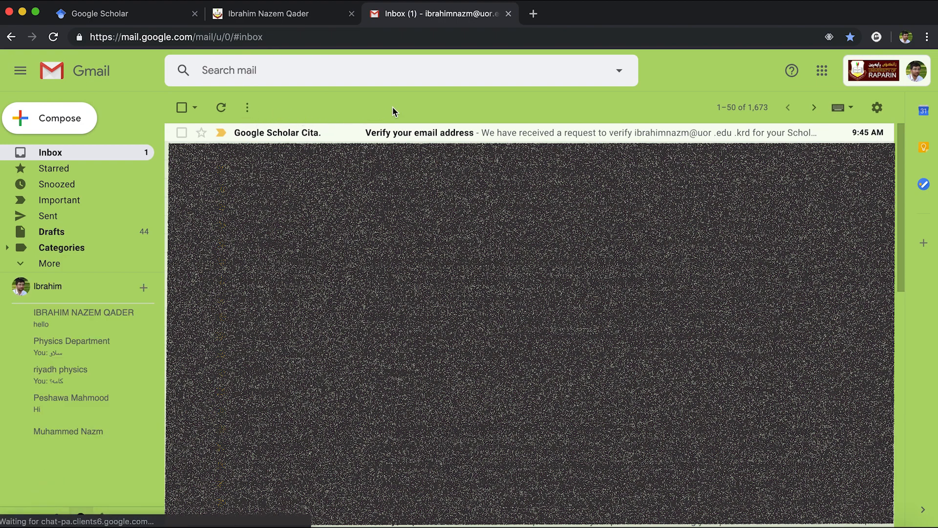
# Confirm the university email from Gmail's Scholar verification message, then return to the Scholar profile window.
pyautogui.click(412, 135)
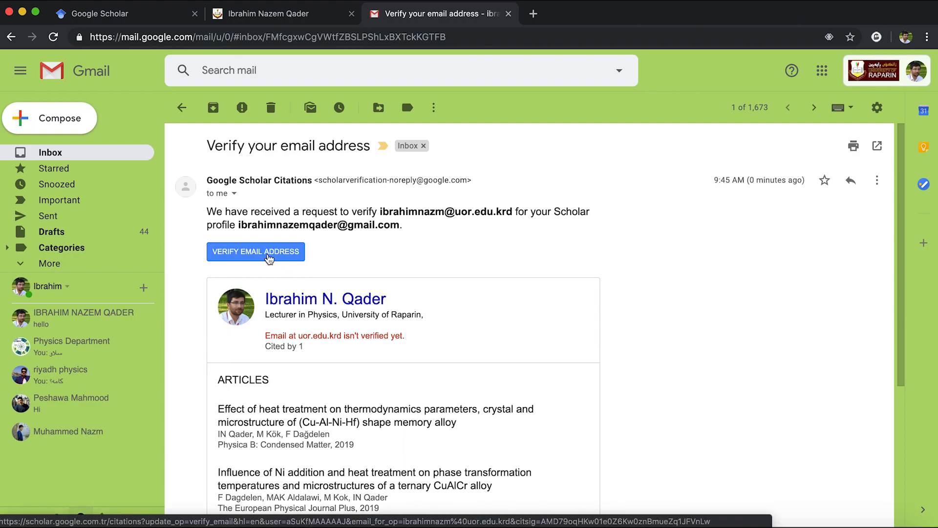
pyautogui.click(269, 258)
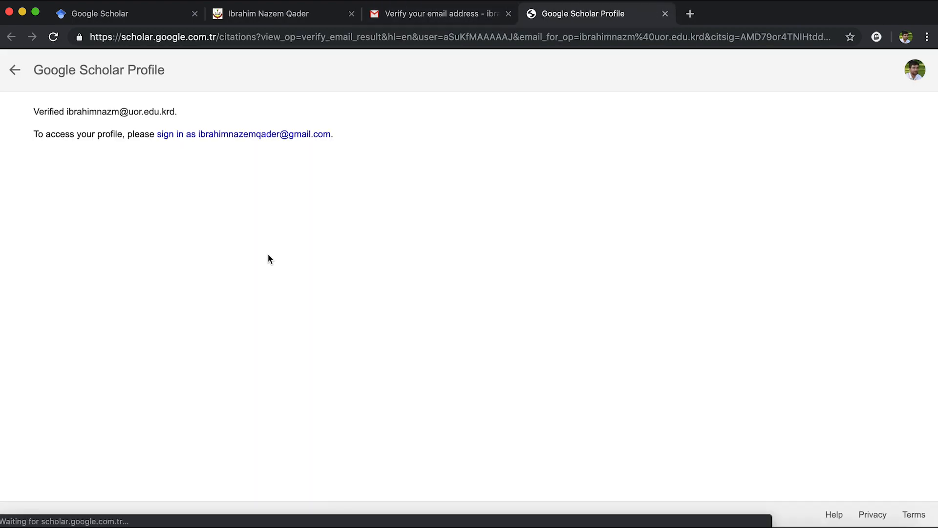
pyautogui.click(666, 13)
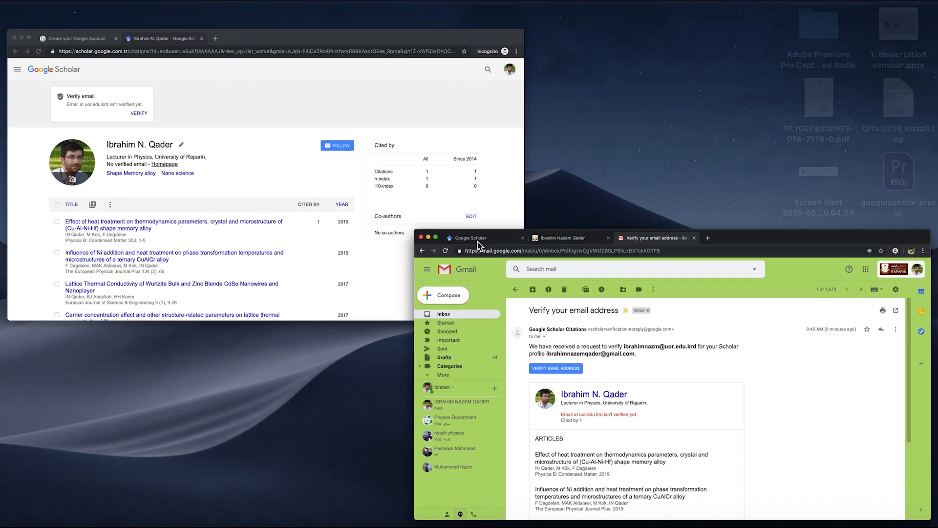
pyautogui.hotkey('ctrl', 'Up')
pyautogui.click(363, 224)
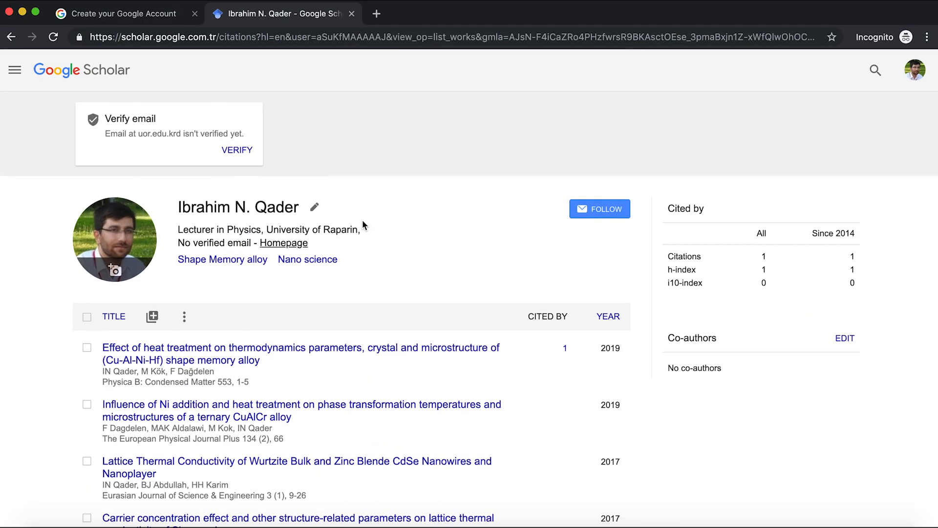
# Reload the profile to show the verified email, then follow it for new articles and new citations.
pyautogui.click(53, 37)
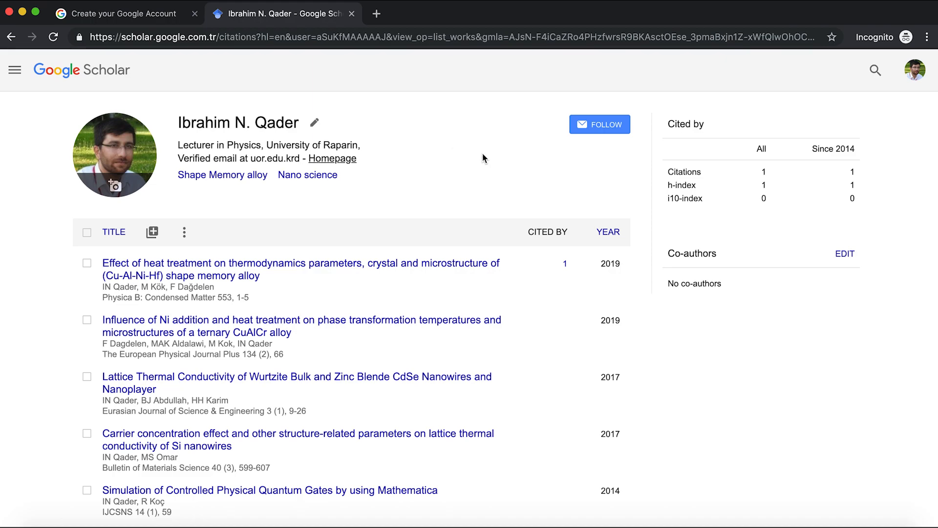
pyautogui.click(609, 128)
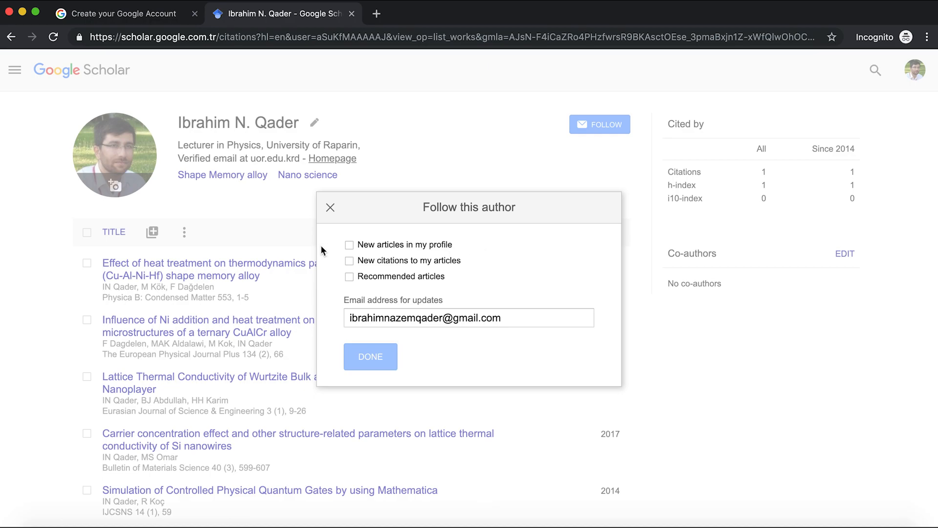
pyautogui.click(350, 246)
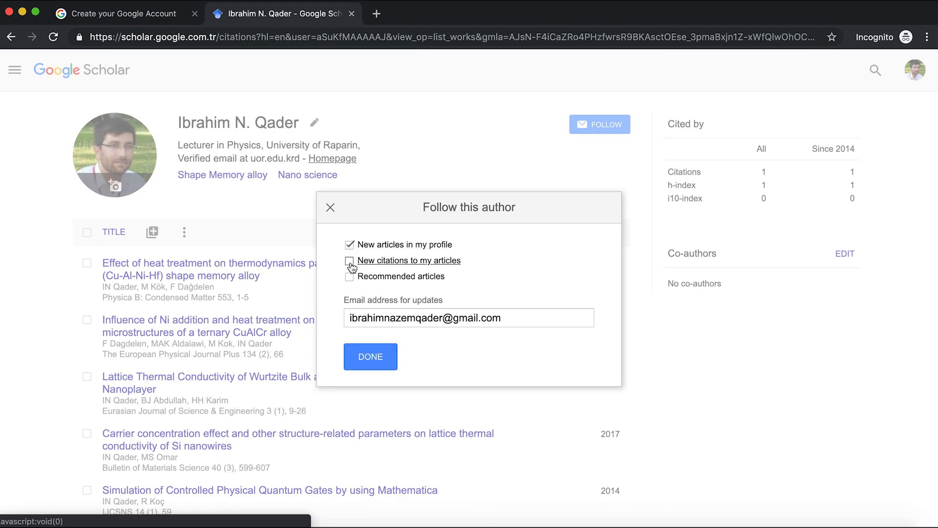
pyautogui.click(350, 263)
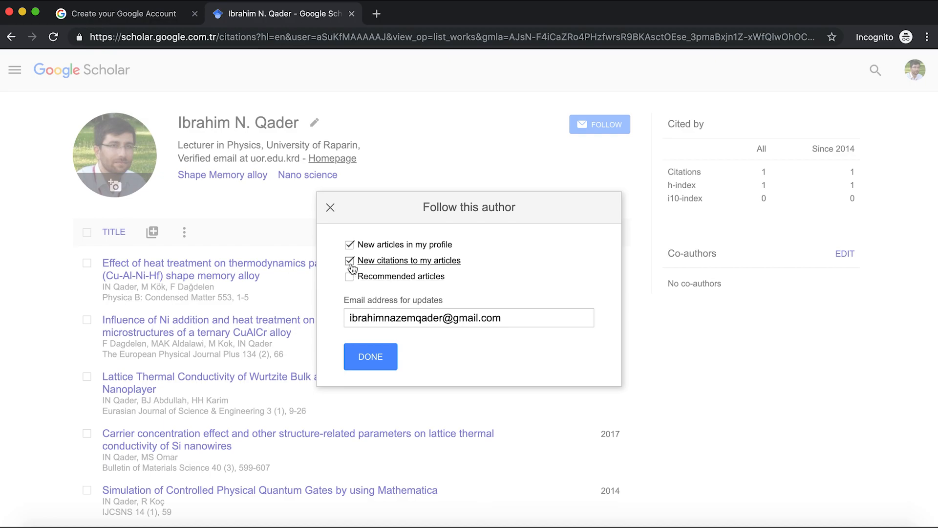
pyautogui.click(371, 365)
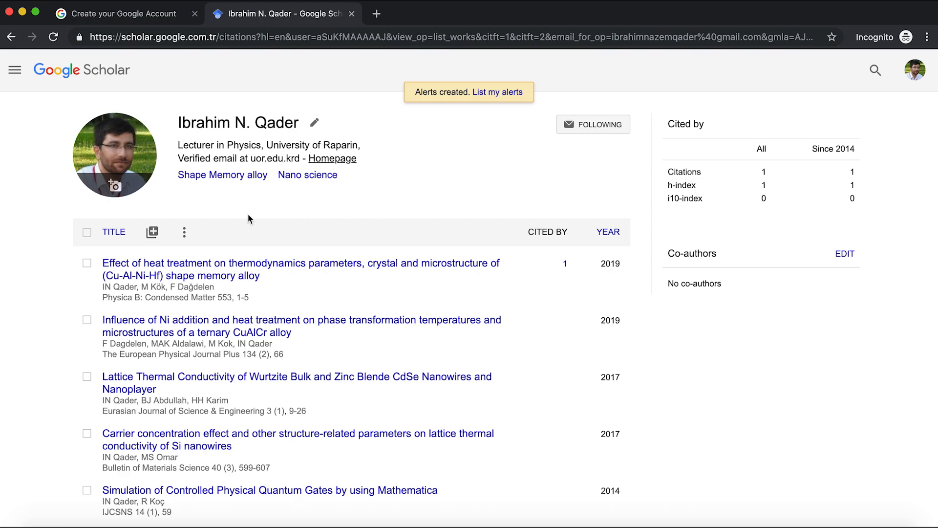
# Choose 'Add article manually' from the + menu beside TITLE.
pyautogui.click(152, 238)
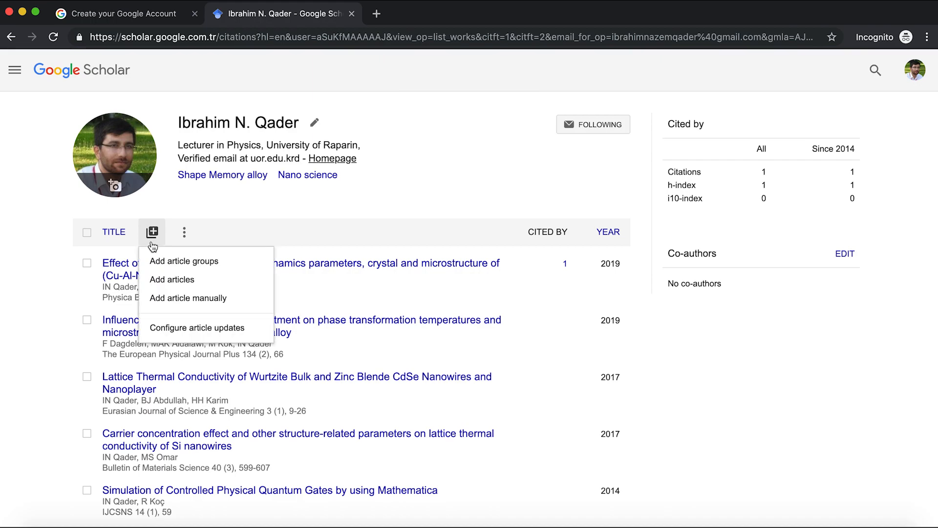
pyautogui.click(169, 301)
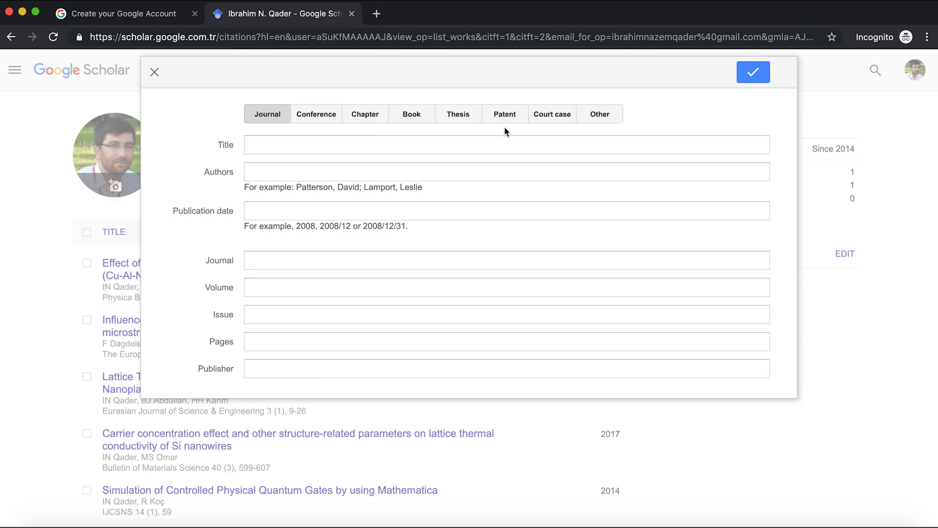
# Switch to the Chrome window showing the Bismuth Nanowires paper PDF.
pyautogui.press('super+grave')
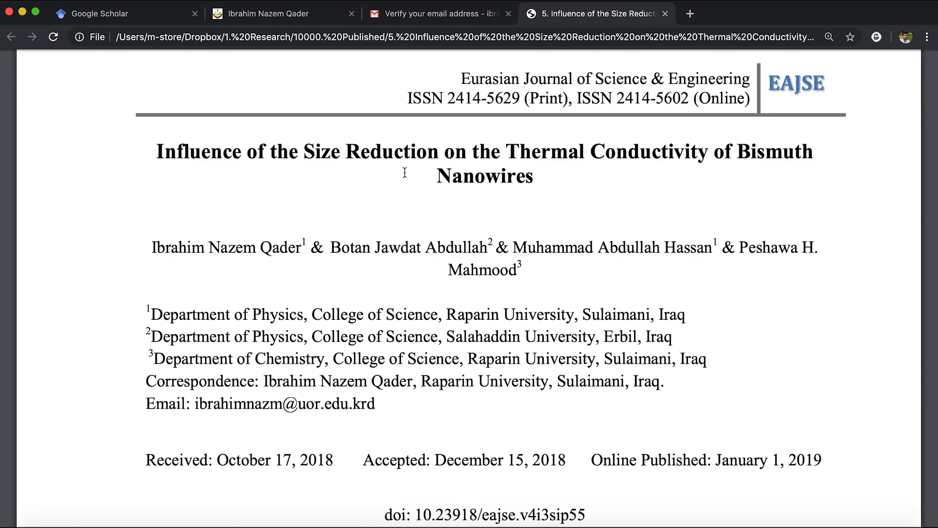
# Scroll through the PDF to read Volume 4, Issue 3, pages 55–65, January 2019.
pyautogui.moveTo(532, 76)
pyautogui.scroll(2, 514, 140)
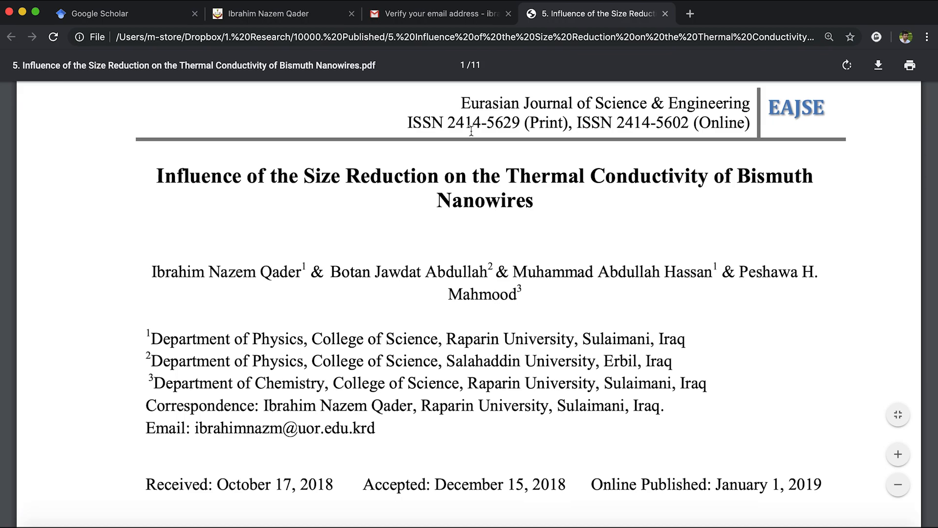
pyautogui.scroll(-5, 550, 202)
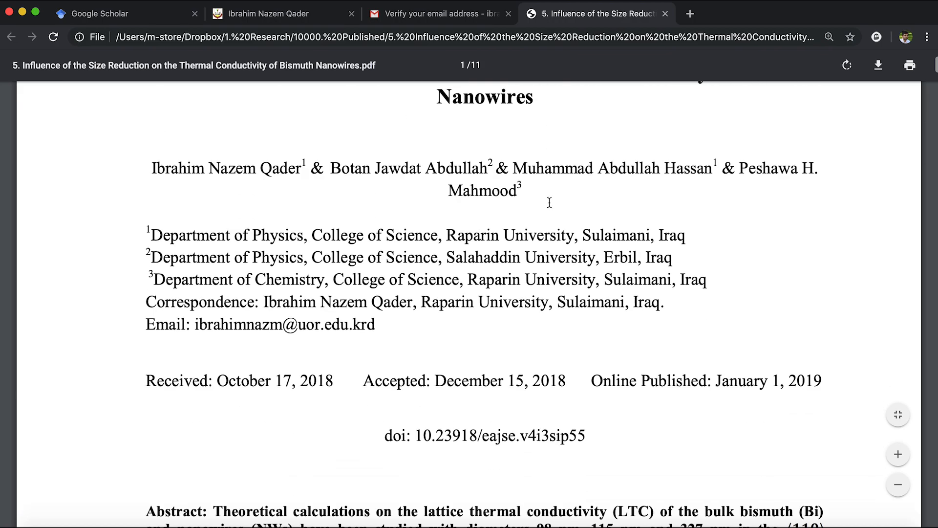
pyautogui.scroll(-12, 550, 203)
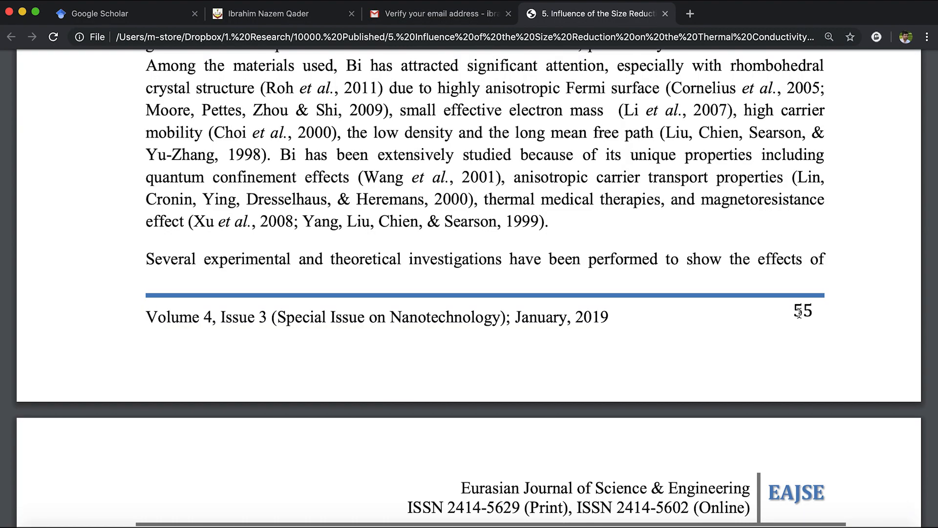
pyautogui.scroll(-20, 799, 311)
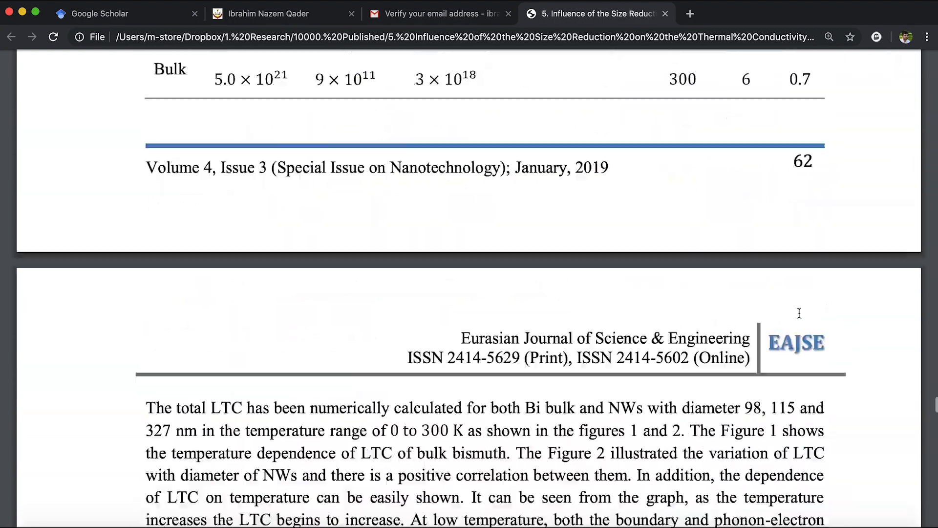
pyautogui.scroll(-10, 799, 312)
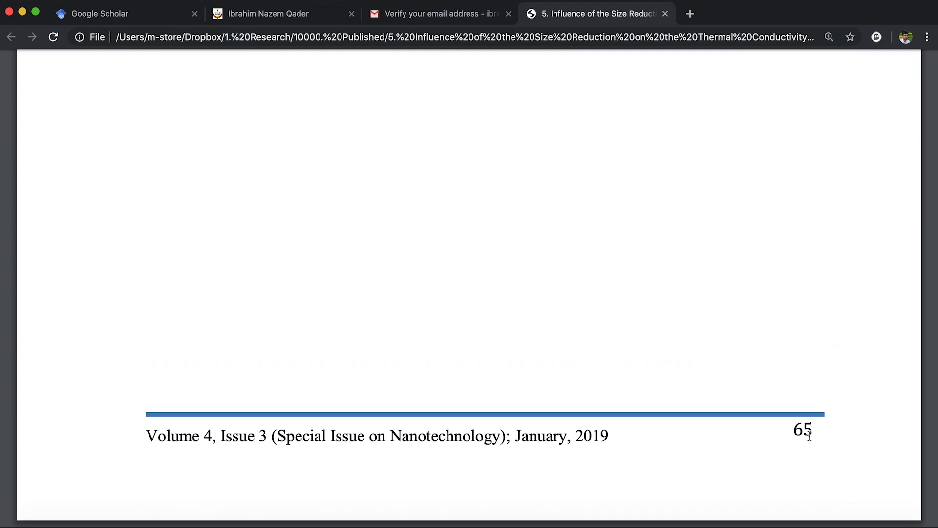
pyautogui.scroll(20, 804, 437)
pyautogui.scroll(20, 804, 437)
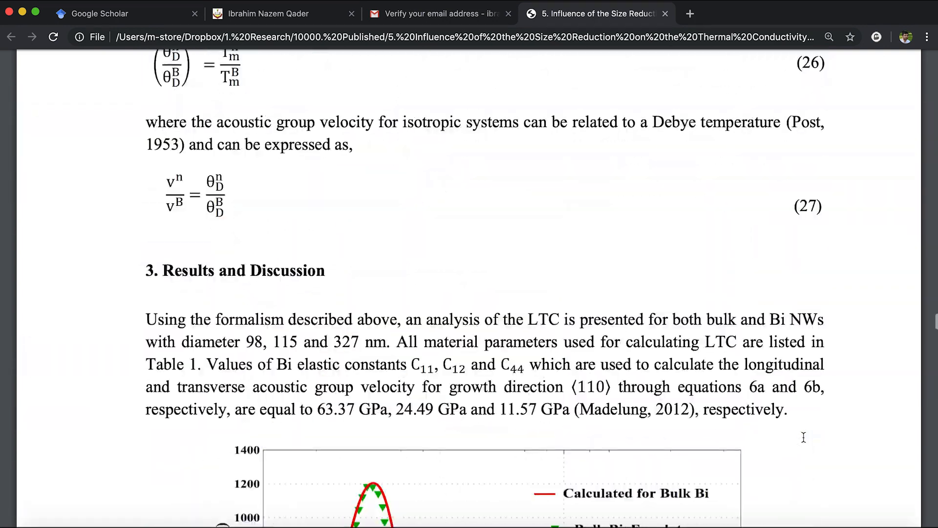
pyautogui.scroll(20, 804, 437)
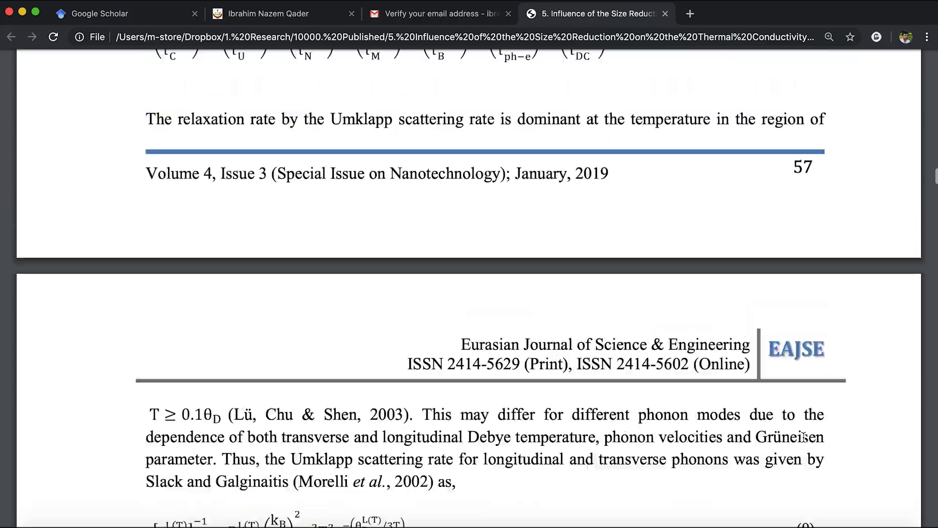
pyautogui.scroll(20, 804, 437)
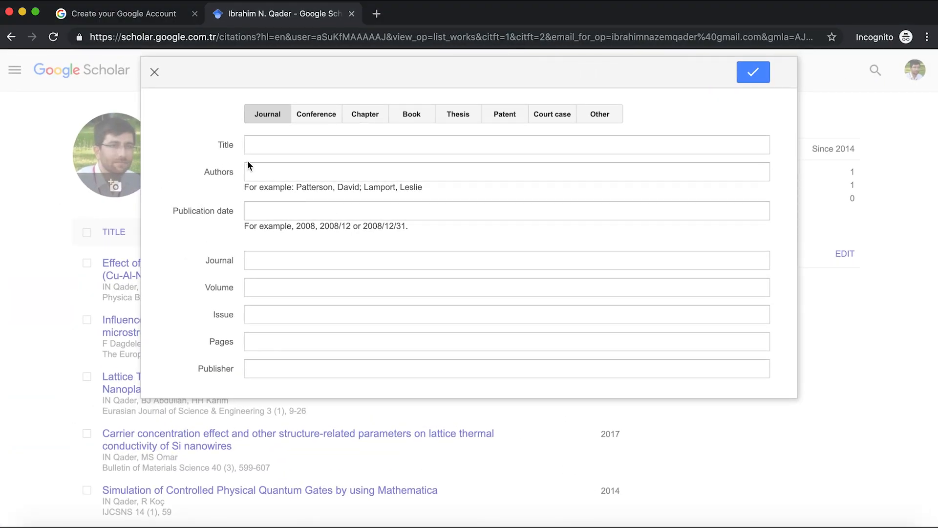
# Copy the paper's title from the PDF and paste it into the Scholar Title field.
pyautogui.click(262, 146)
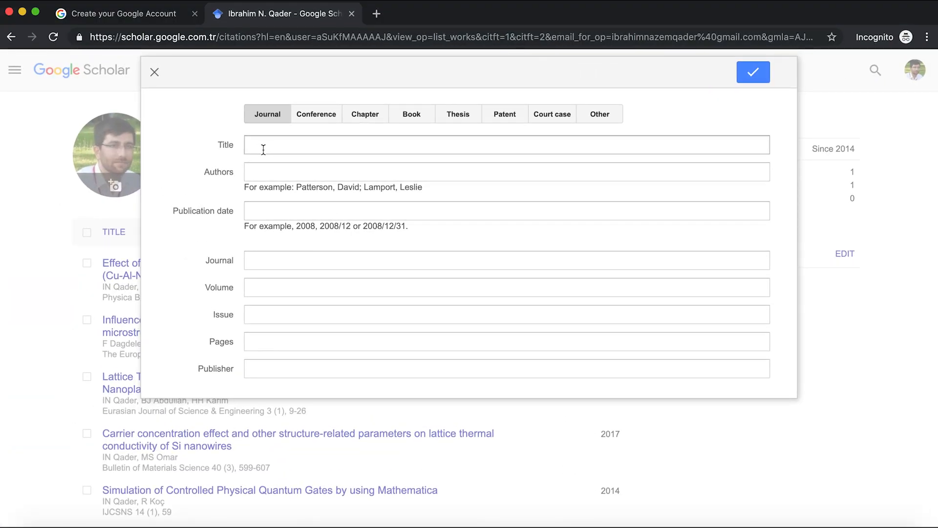
pyautogui.hotkey('ctrl', 'Up')
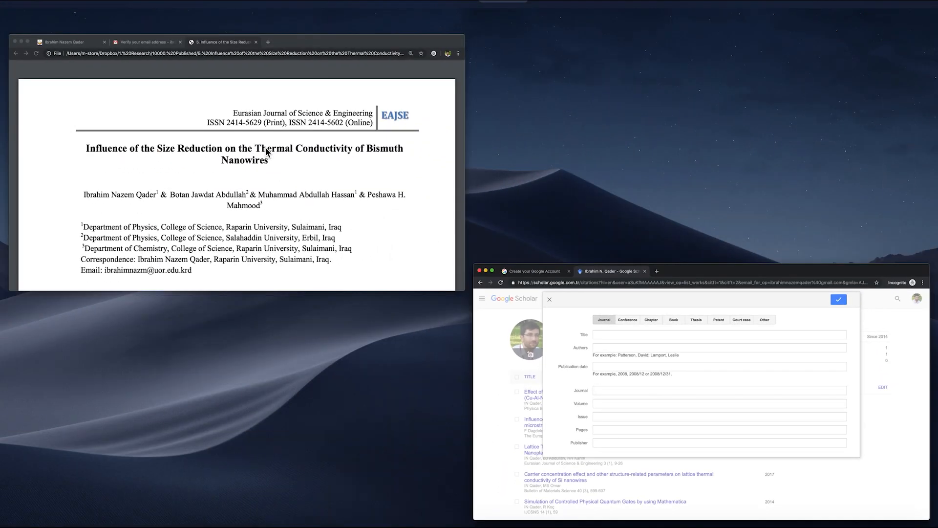
pyautogui.click(385, 209)
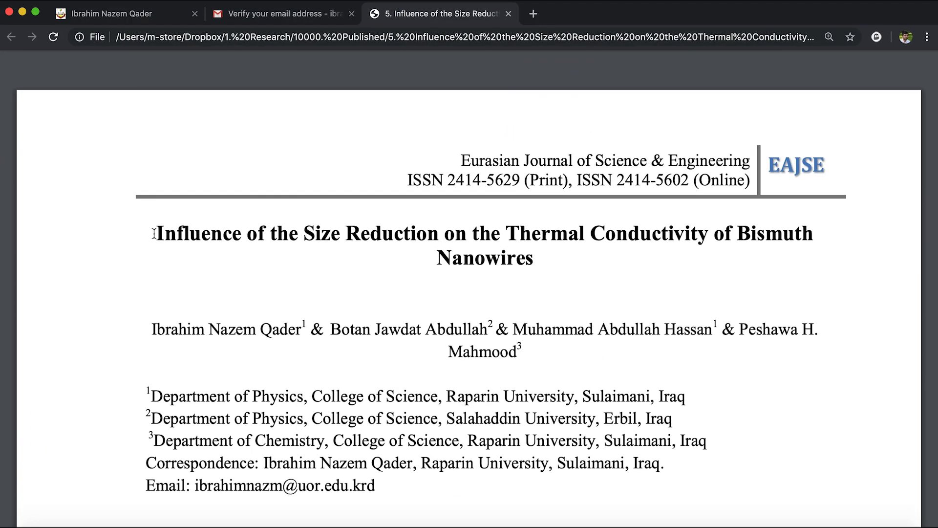
pyautogui.moveTo(156, 232); pyautogui.dragTo(536, 265)
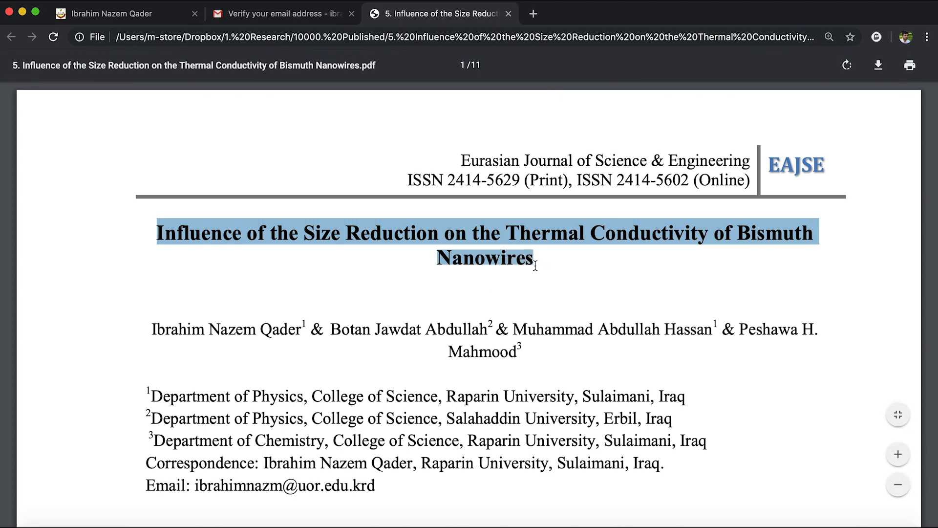
pyautogui.rightClick(517, 236)
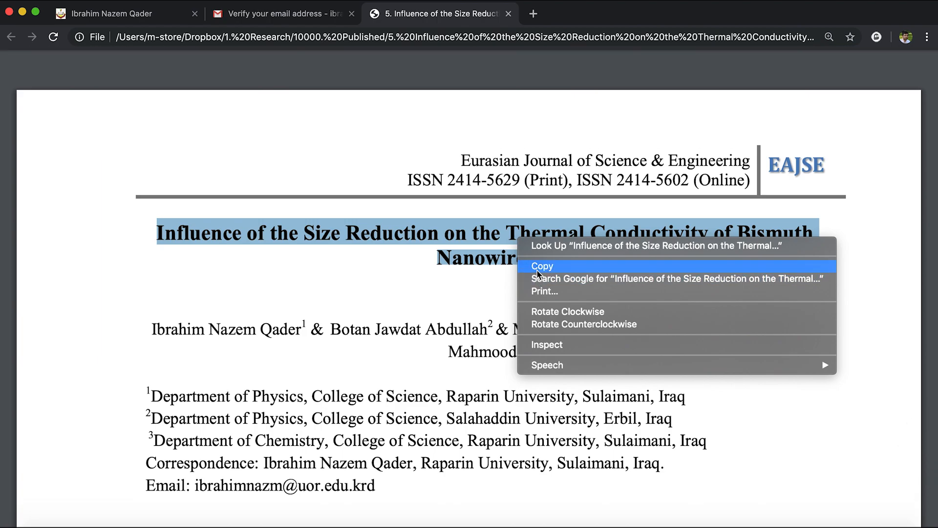
pyautogui.click(536, 267)
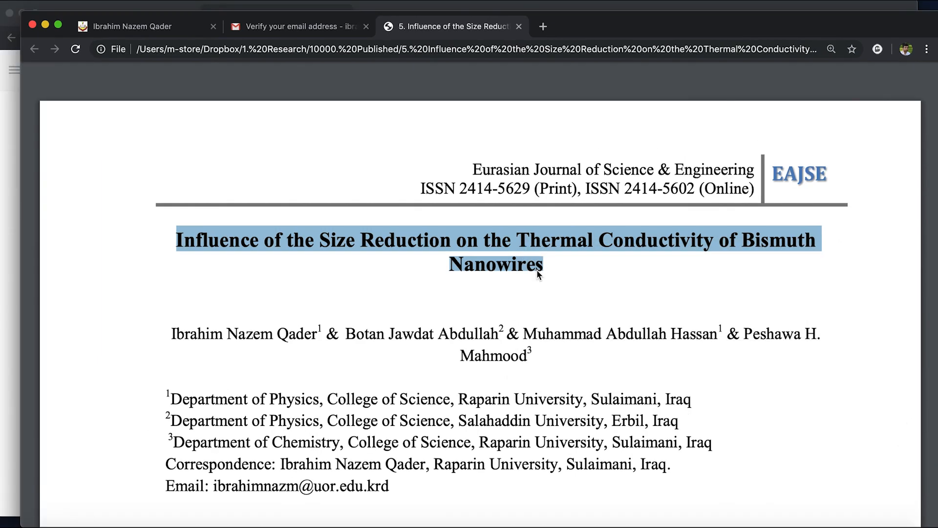
pyautogui.hotkey('ctrl', 'Up')
pyautogui.click(400, 224)
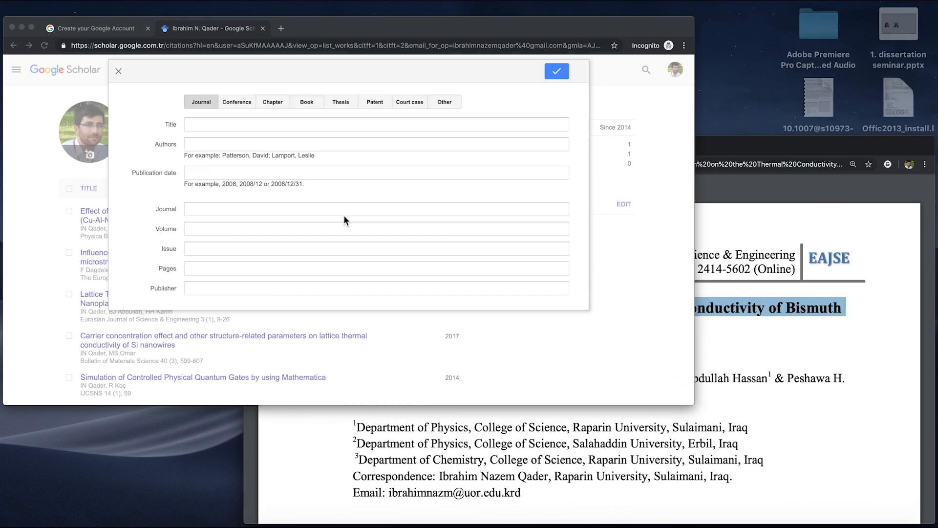
pyautogui.rightClick(294, 140)
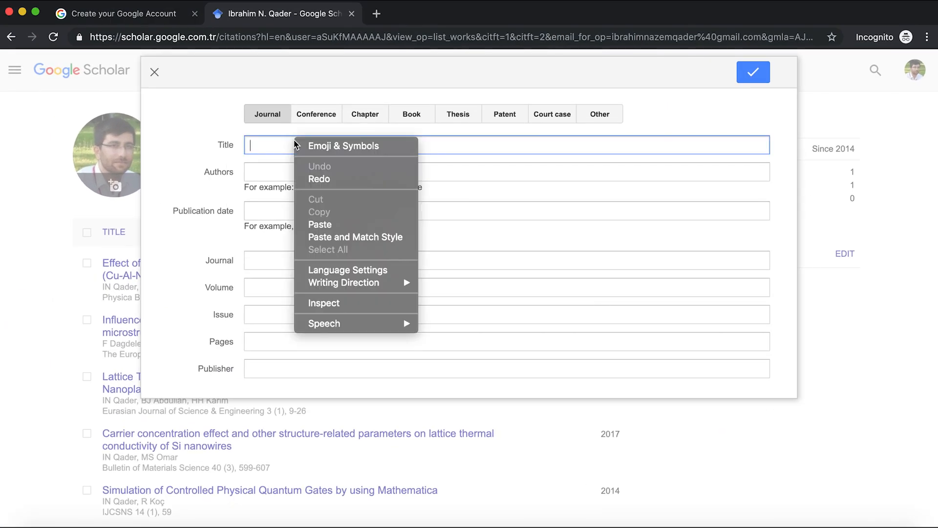
pyautogui.click(327, 224)
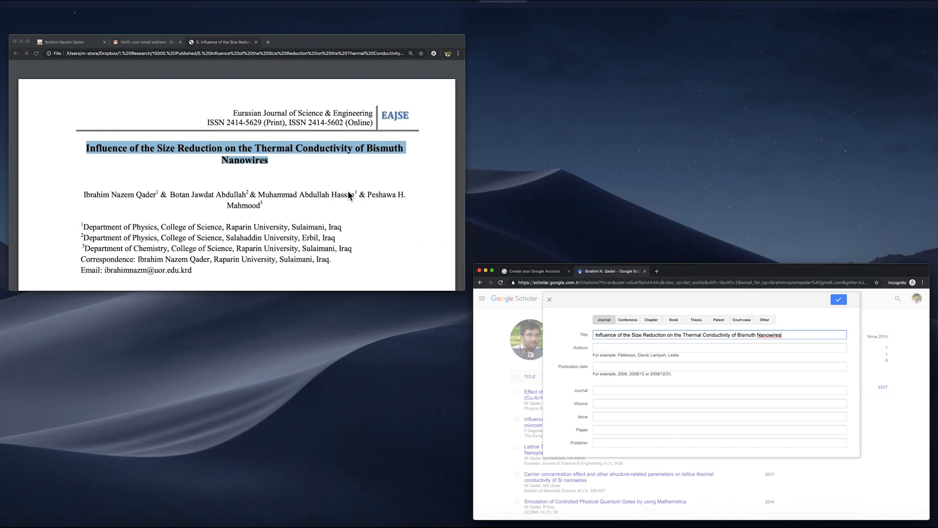
pyautogui.click(348, 193)
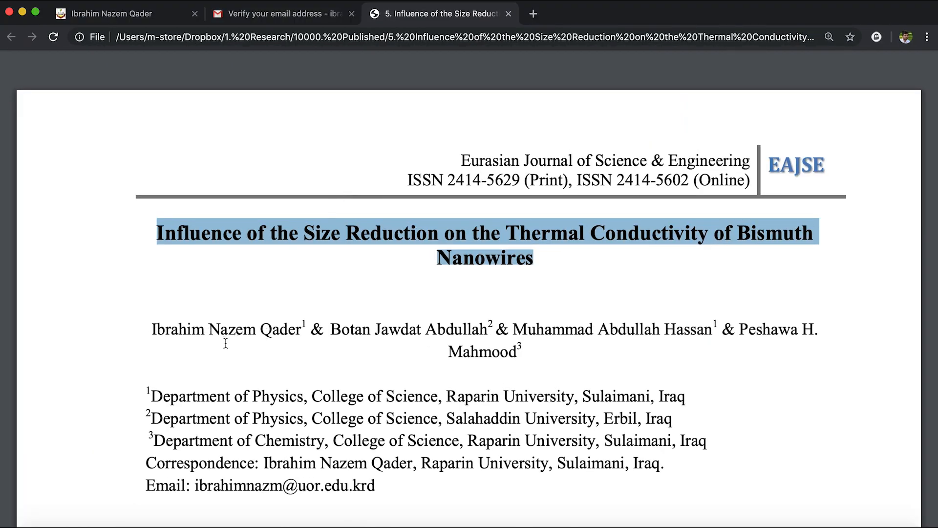
# Type the first author, then paste the second author's surname and given names, semicolon-separated.
pyautogui.press('super+Tab')
pyautogui.click(240, 167)
pyautogui.write('Q')
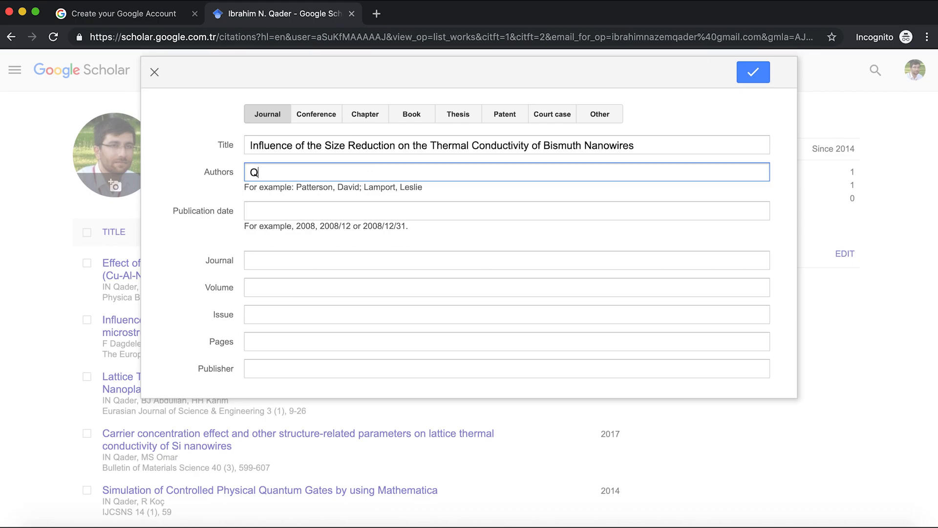
pyautogui.write('ader, Ibrahim Nazem')
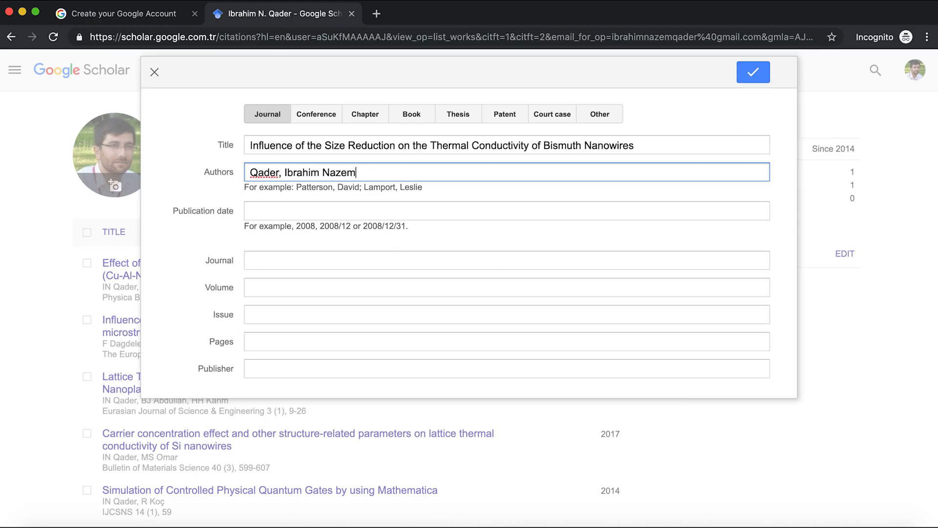
pyautogui.write(';')
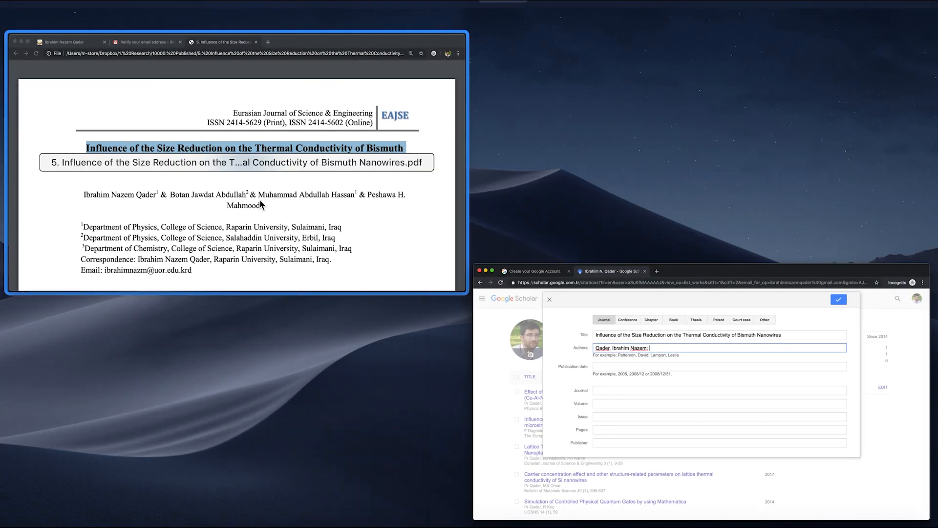
pyautogui.click(259, 200)
pyautogui.doubleClick(429, 331)
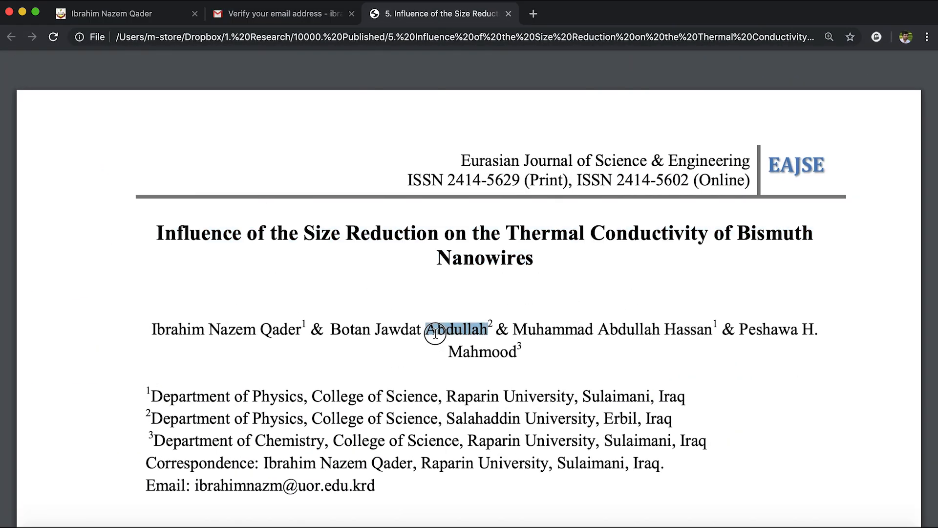
pyautogui.hotkey('ctrl', 'Up')
pyautogui.click(349, 253)
pyautogui.press('super+v')
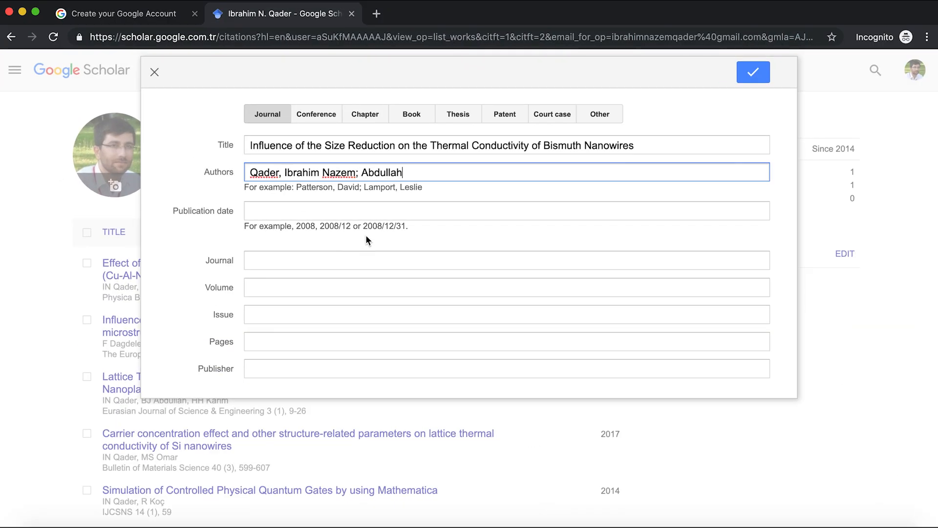
pyautogui.click(202, 229)
pyautogui.moveTo(331, 326); pyautogui.dragTo(419, 327)
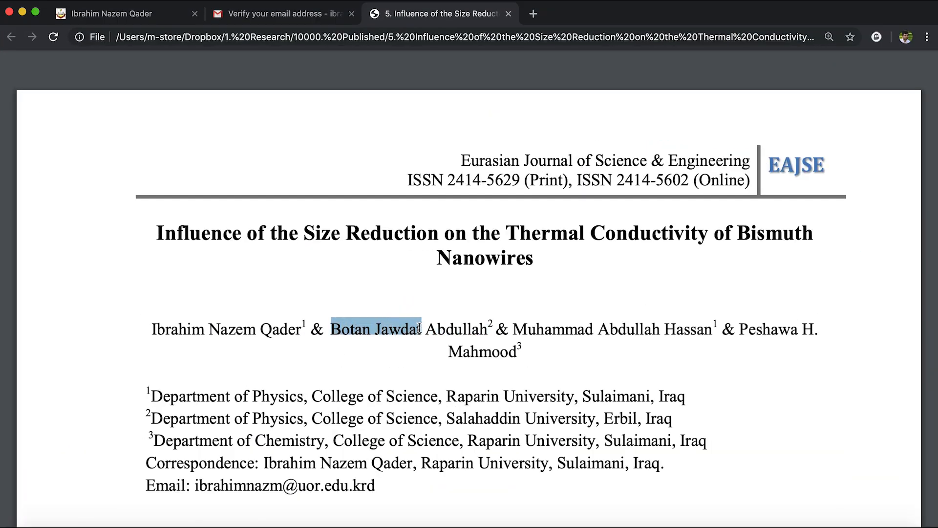
pyautogui.press('super+c')
pyautogui.click(347, 264)
pyautogui.write(',')
pyautogui.press('super+v')
pyautogui.write(';')
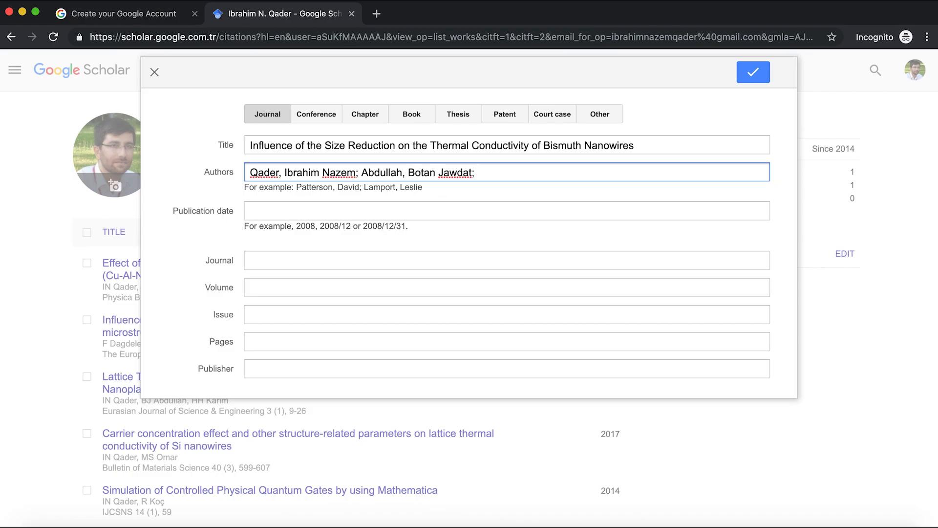
# Copy the third author's surname and given names from the PDF into the Authors field.
pyautogui.click(523, 339)
pyautogui.moveTo(664, 329); pyautogui.dragTo(713, 329)
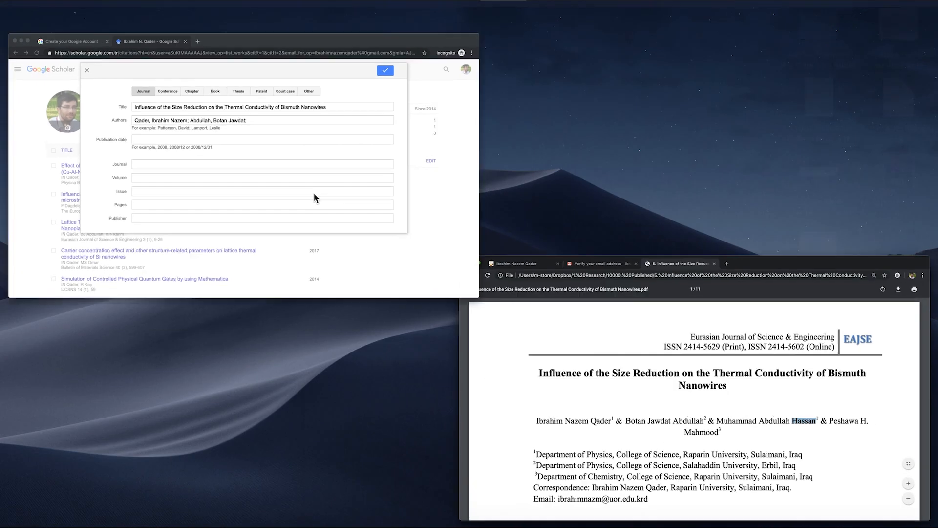
pyautogui.press('super+c')
pyautogui.press('super+v')
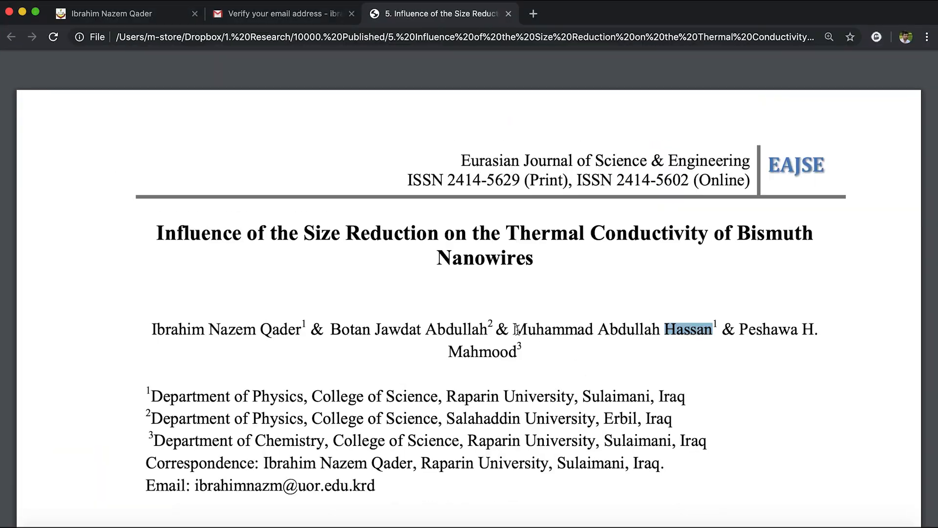
pyautogui.moveTo(717, 421); pyautogui.dragTo(789, 421)
pyautogui.press('super+c')
pyautogui.press('super+grave')
pyautogui.write(',')
pyautogui.press('super+v')
pyautogui.write(';')
# Add the fourth author's surname and given names from the PDF to complete the list.
pyautogui.press('super+grave')
pyautogui.moveTo(440, 349); pyautogui.dragTo(510, 348)
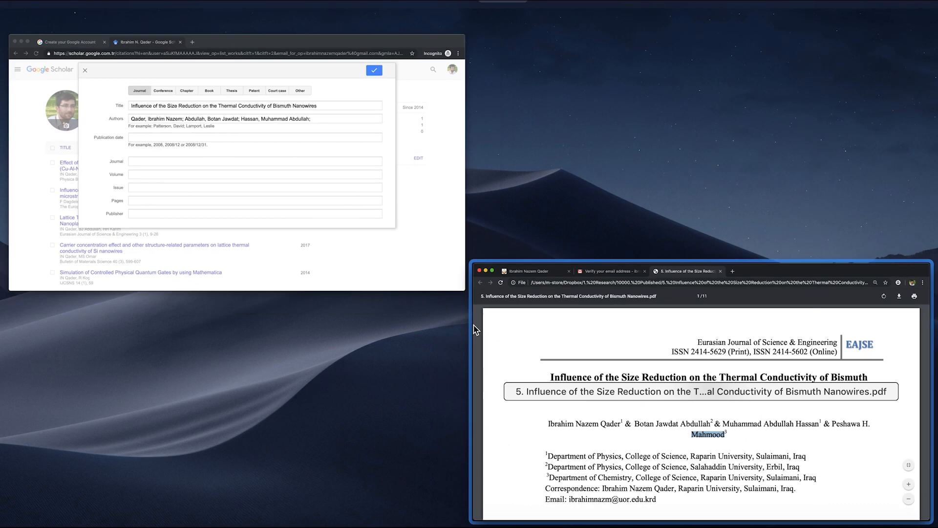
pyautogui.press('super+c')
pyautogui.press('super+grave')
pyautogui.press('super+v')
pyautogui.press('super+grave')
pyautogui.moveTo(832, 423); pyautogui.dragTo(872, 423)
pyautogui.press('super+c')
pyautogui.press('super+grave')
pyautogui.write(',')
pyautogui.press('super+v')
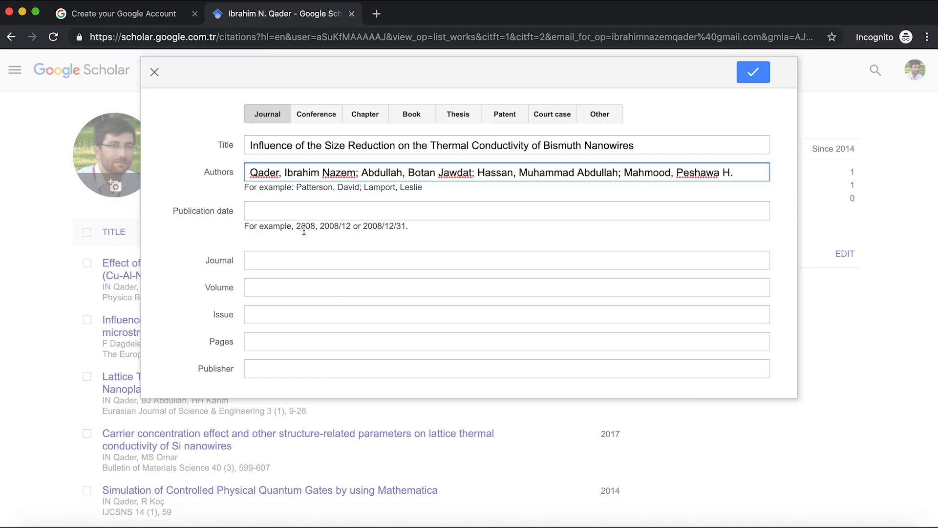
# Enter publication date 2019 and paste 'Eurasian Journal of Science & Engineering' as the journal.
pyautogui.click(274, 212)
pyautogui.write('2019')
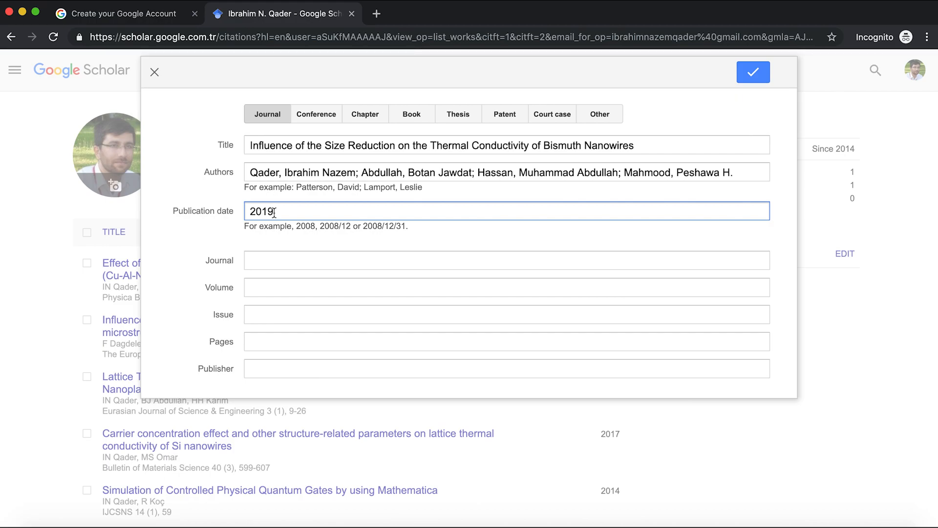
pyautogui.hotkey('ctrl', 'Up')
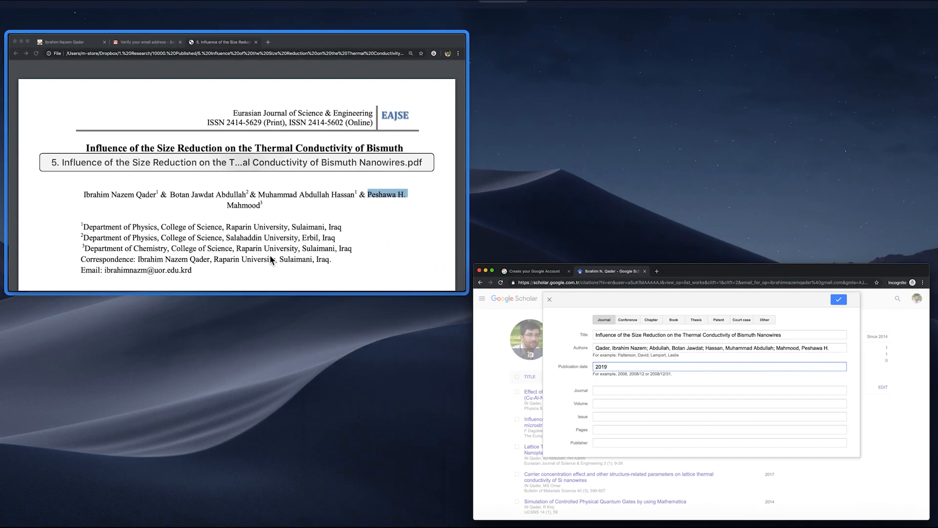
pyautogui.click(269, 227)
pyautogui.moveTo(466, 160); pyautogui.dragTo(747, 158)
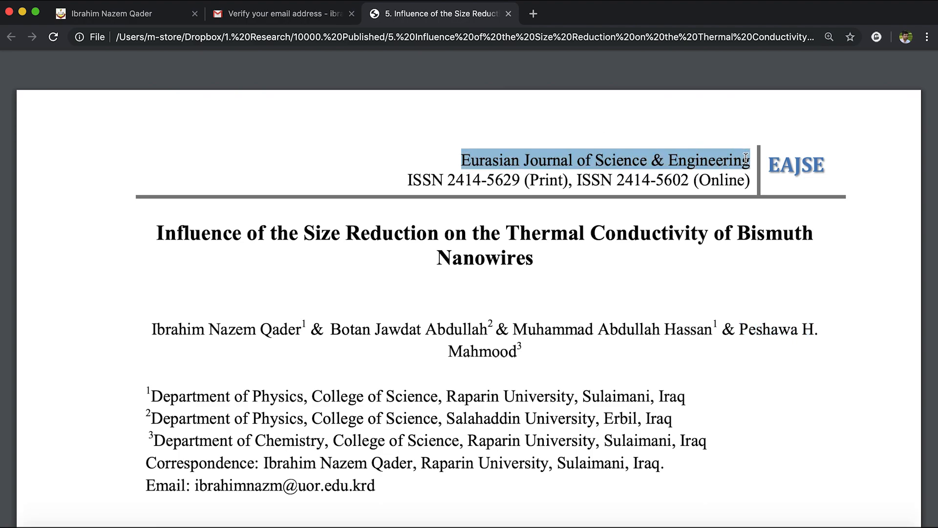
pyautogui.hotkey('ctrl', 'Up')
pyautogui.click(162, 177)
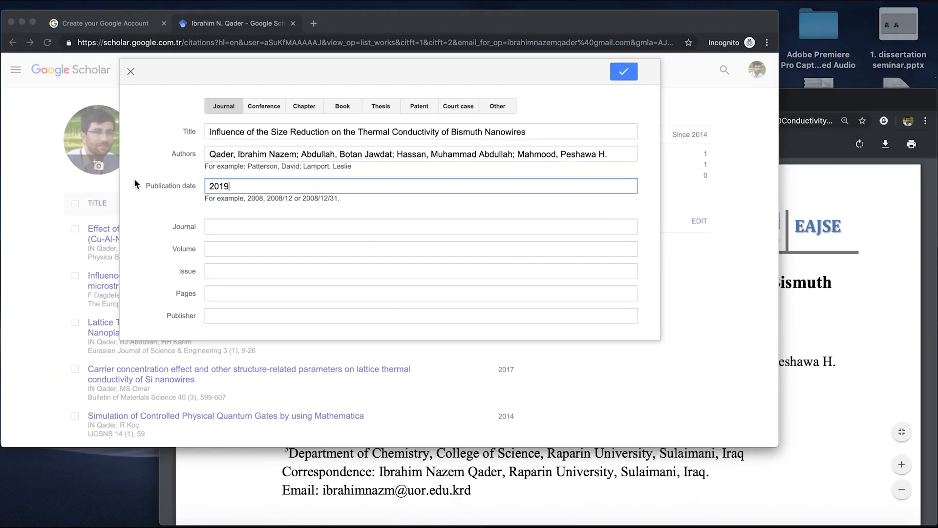
pyautogui.click(206, 217)
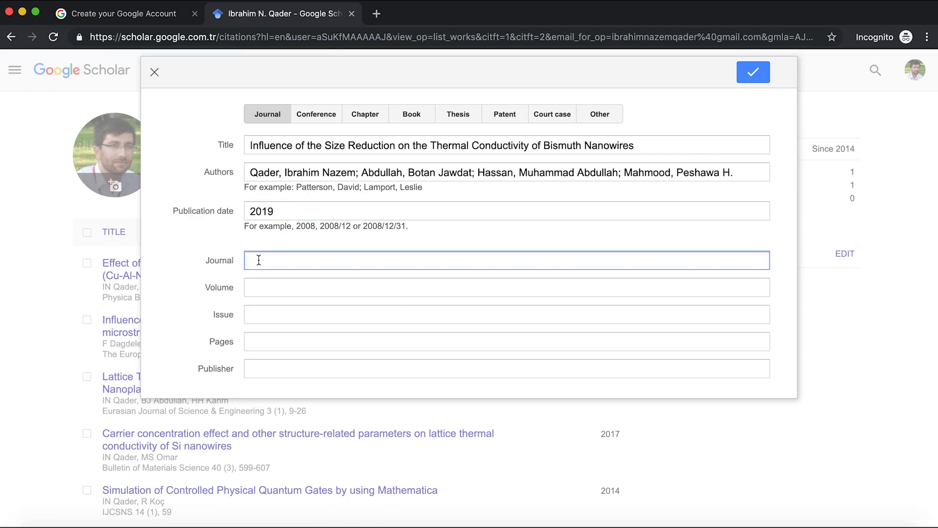
pyautogui.press('super+v')
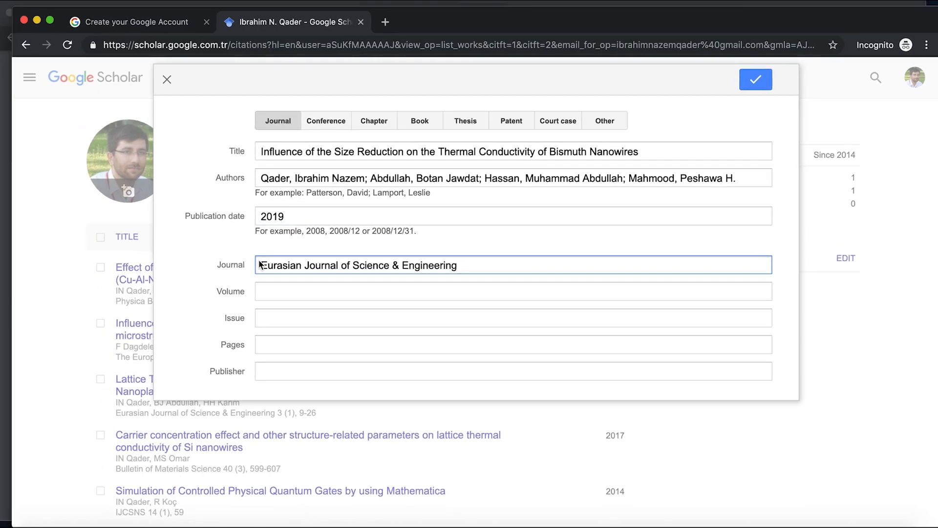
# Set the volume to 4 after checking the PDF footer, and move to the Issue field.
pyautogui.press('super+Tab')
pyautogui.scroll(-15, 350, 320)
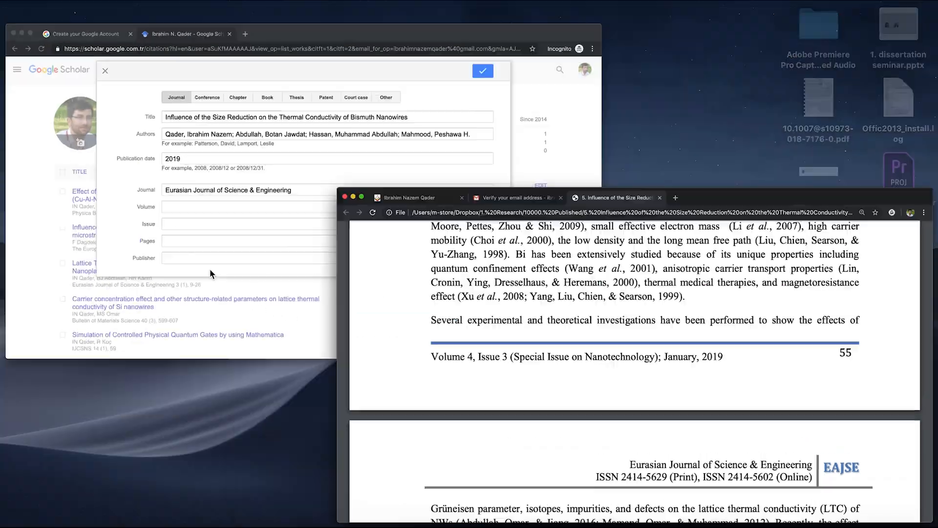
pyautogui.press('super+Tab')
pyautogui.click(273, 287)
pyautogui.write('4')
pyautogui.press('super+Tab')
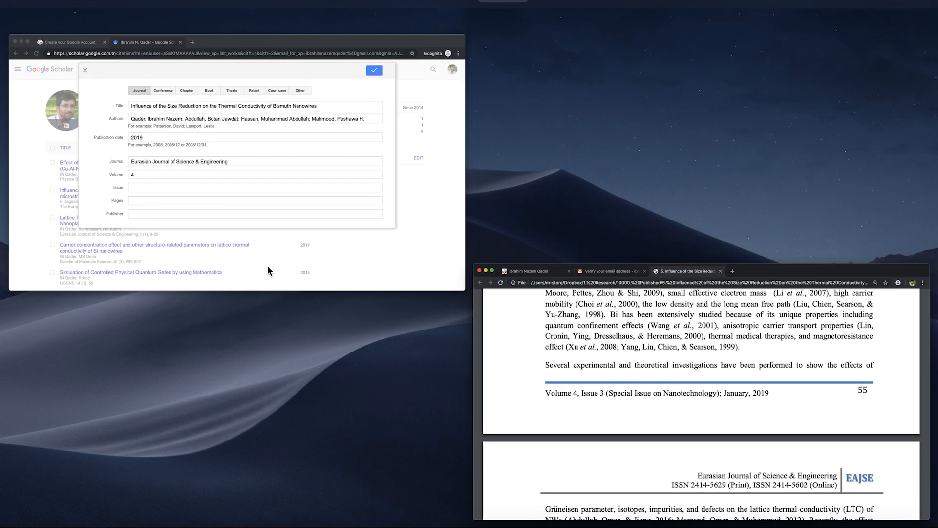
pyautogui.press('super+Tab')
pyautogui.click(286, 315)
# Enter issue 3 and the page range 55-65.
pyautogui.write('3')
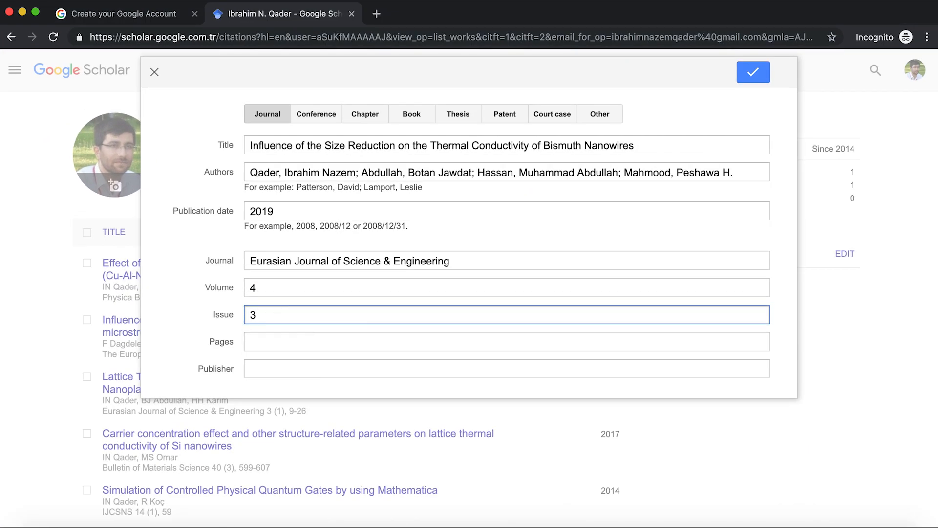
pyautogui.press('super+Tab')
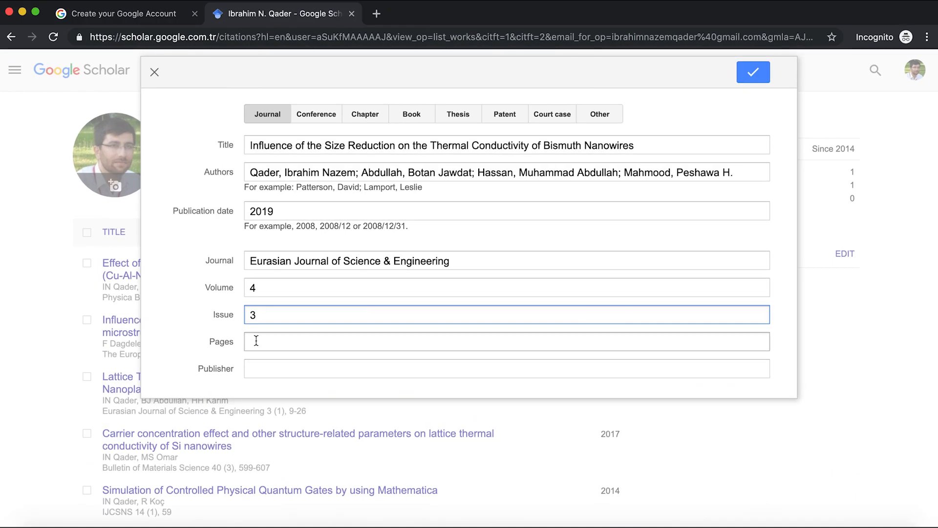
pyautogui.click(256, 341)
pyautogui.write('55-')
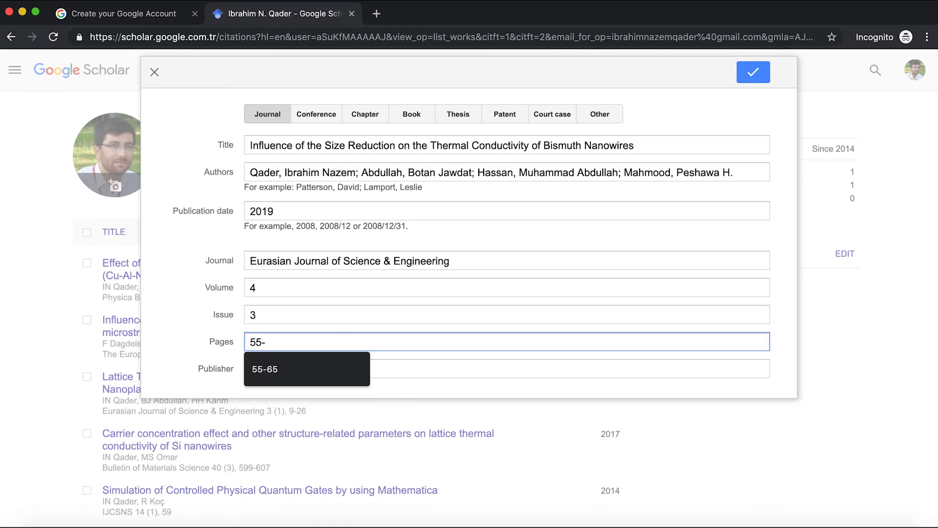
pyautogui.write('65')
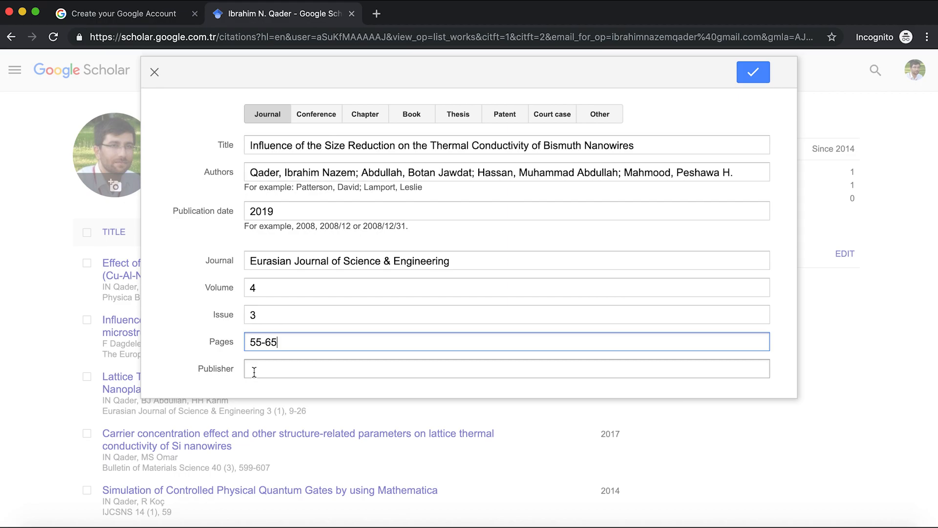
# Save the article and scroll the profile to check the new 4 (3), 55-65 entry.
pyautogui.click(750, 78)
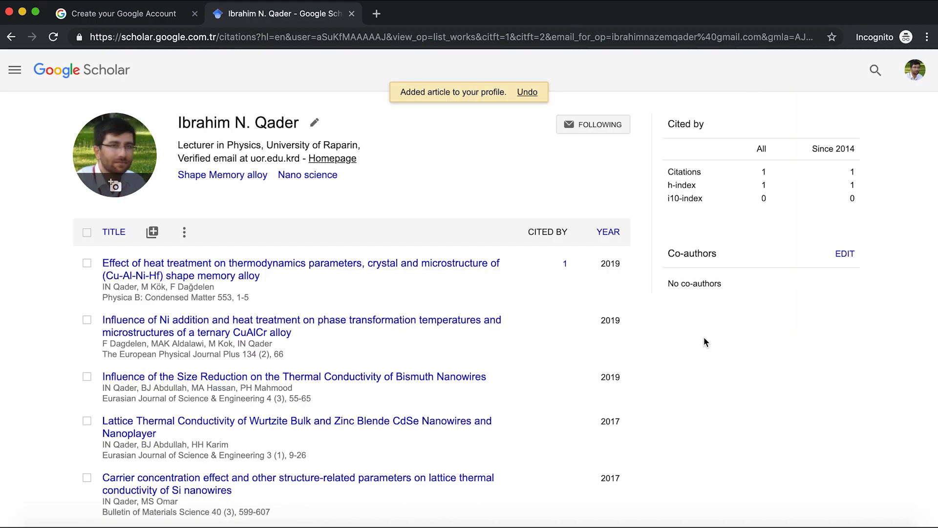
pyautogui.scroll(-3, 705, 338)
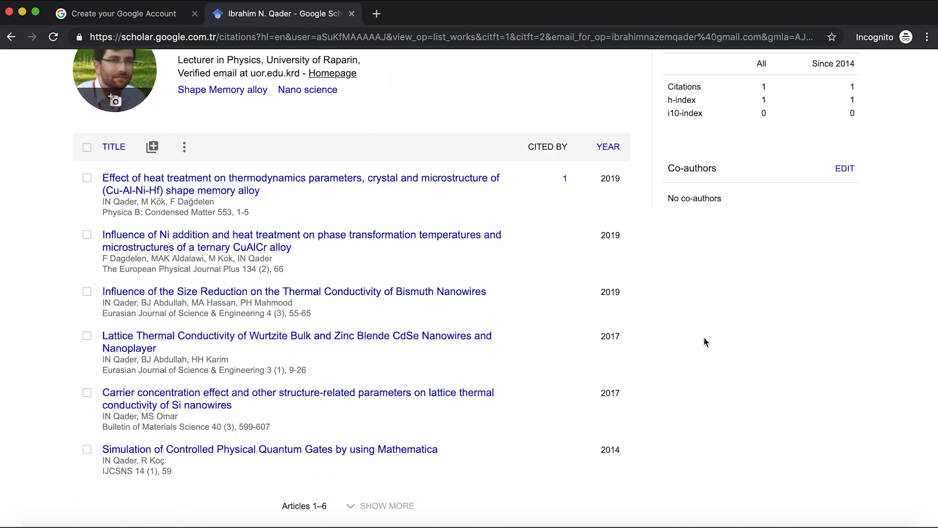
pyautogui.scroll(3, 704, 337)
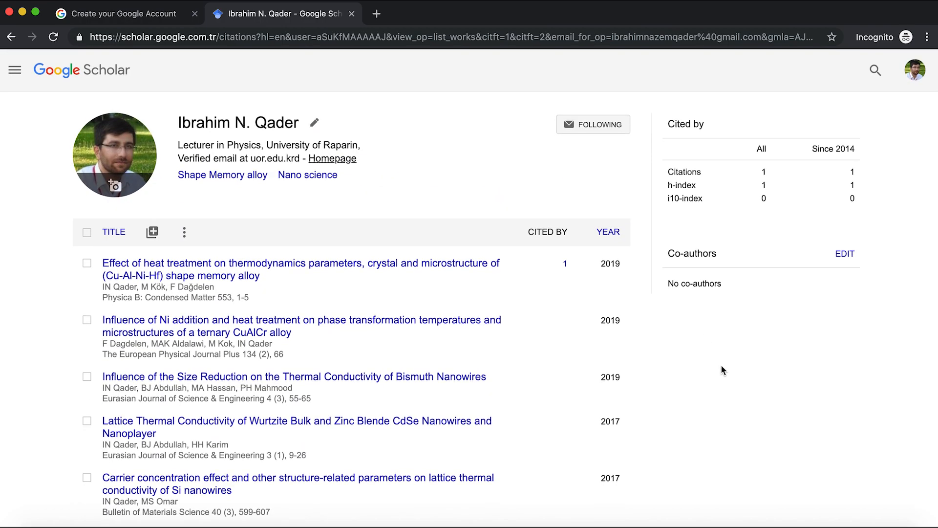